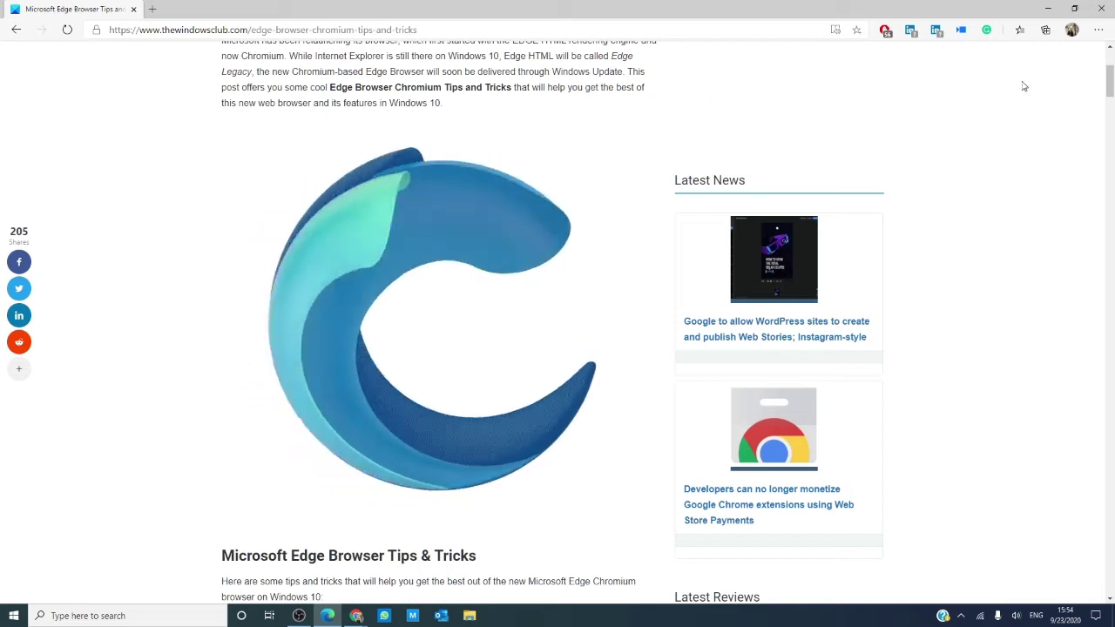
Step: In the browser's privacy and services settings, review the search engines available for the address bar
left_click(1098, 29)
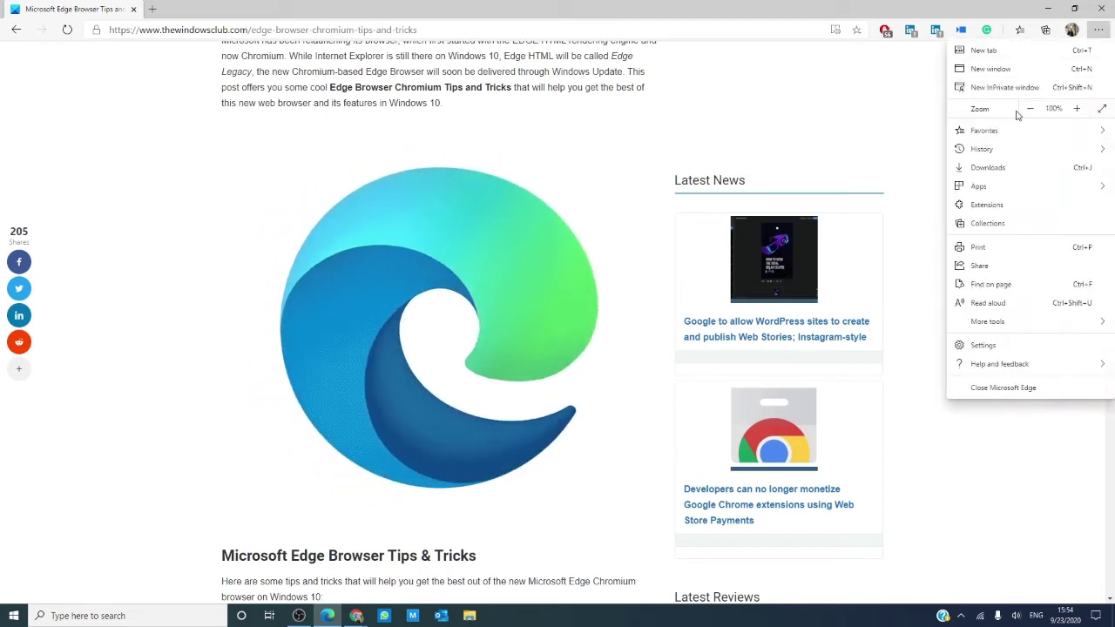
left_click(980, 347)
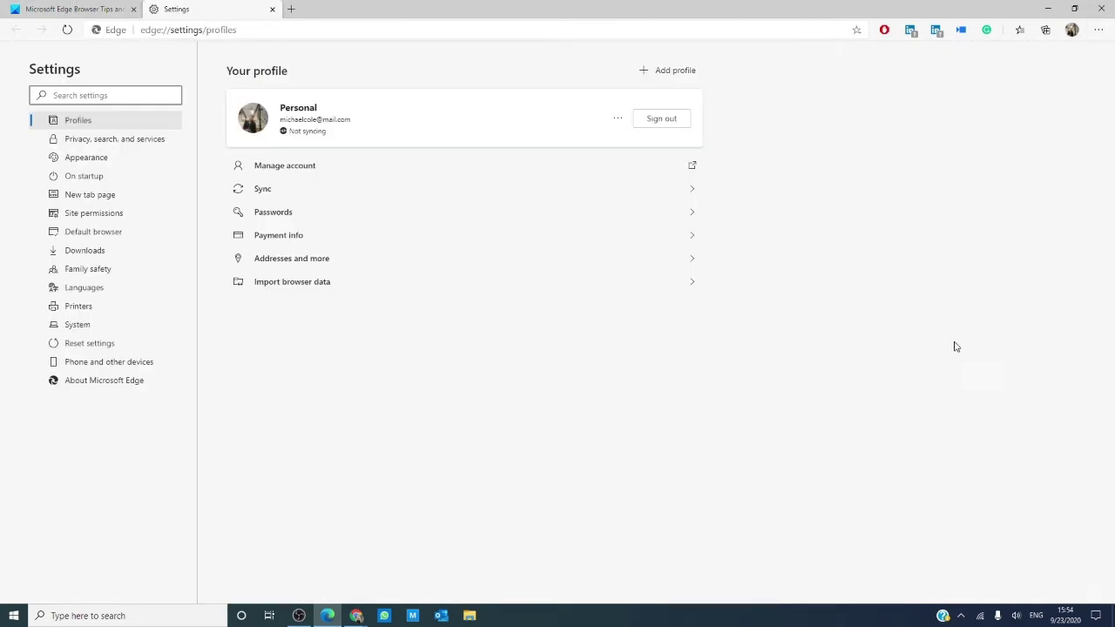
left_click(112, 143)
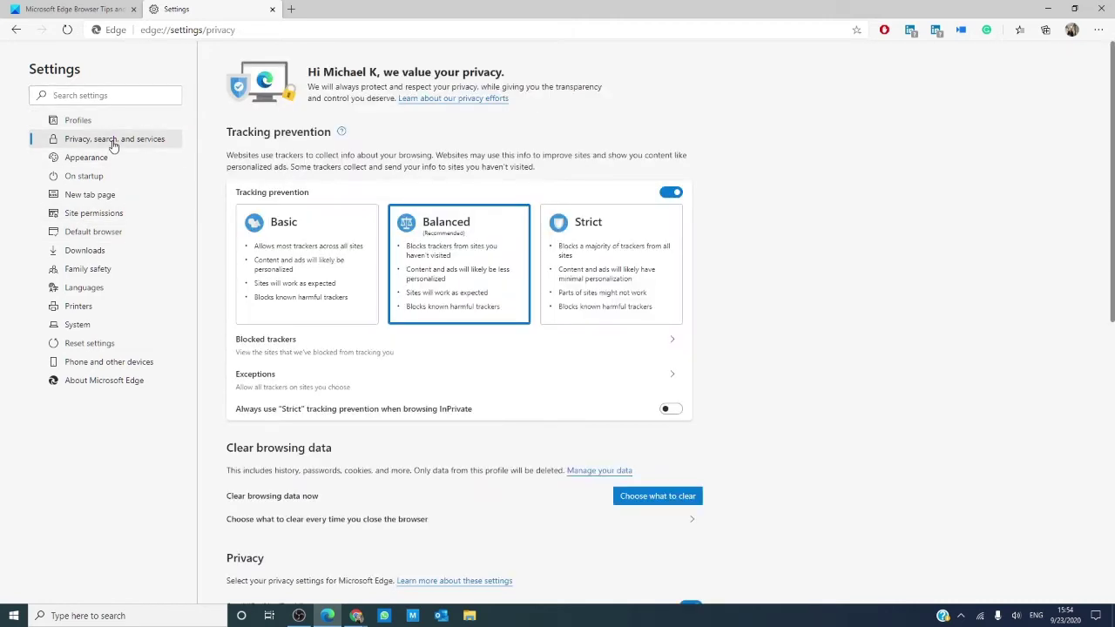
scroll(322, 244, "down", 3)
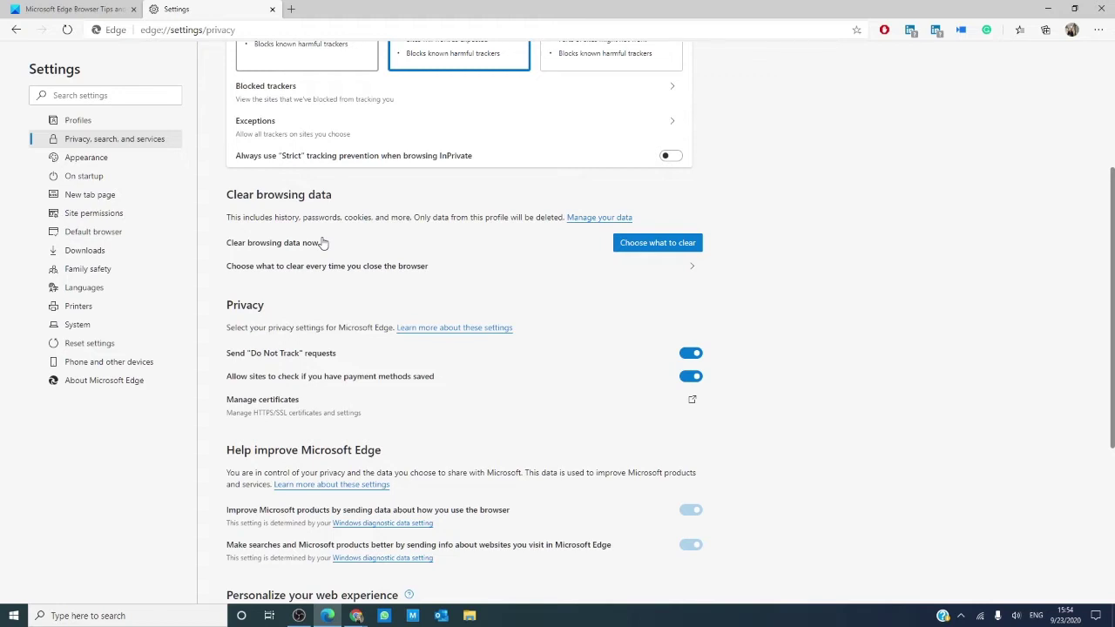
scroll(322, 244, "down", 4)
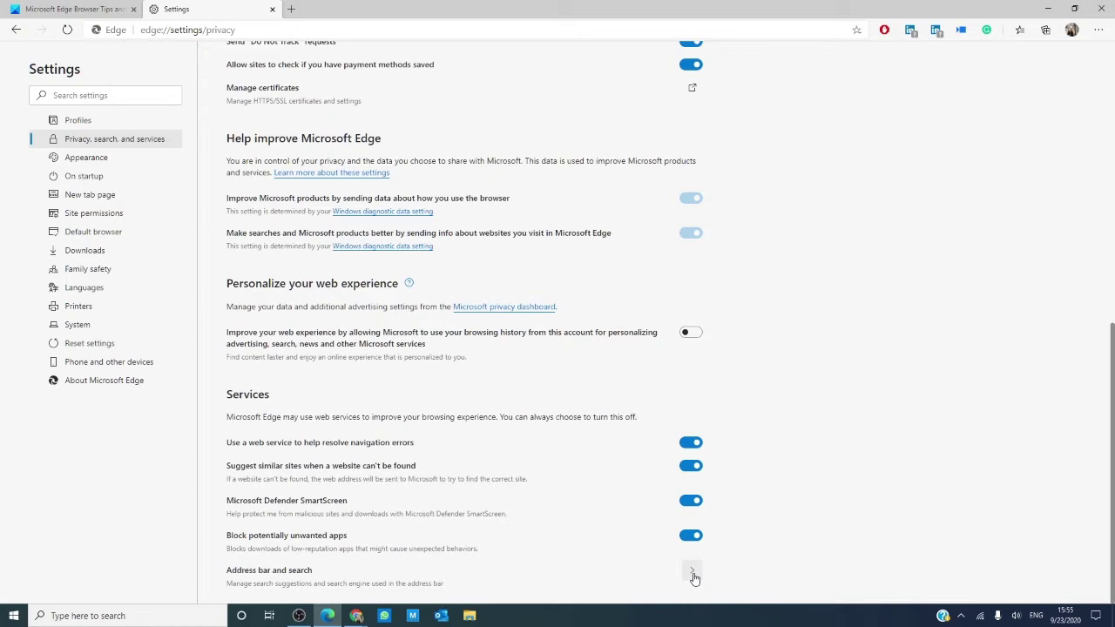
left_click(694, 577)
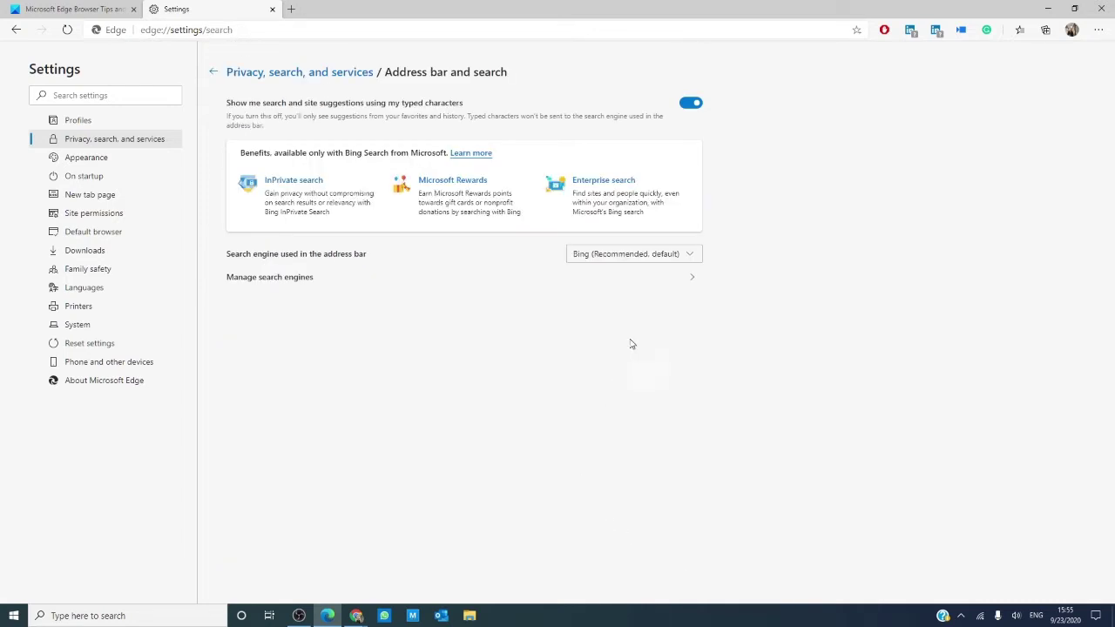
left_click(695, 257)
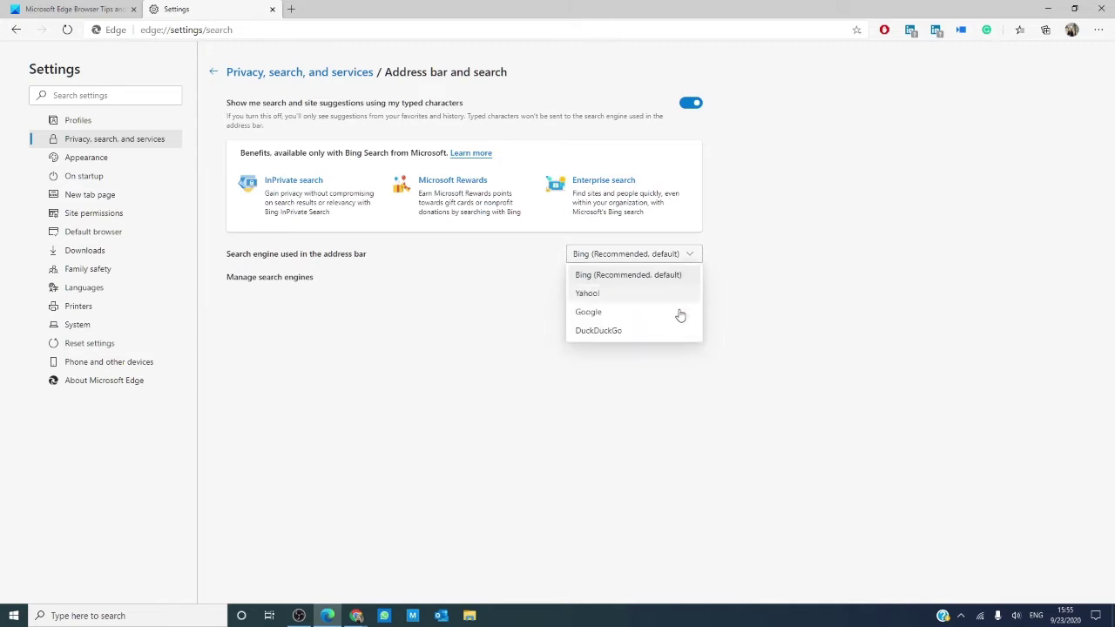
left_click(631, 428)
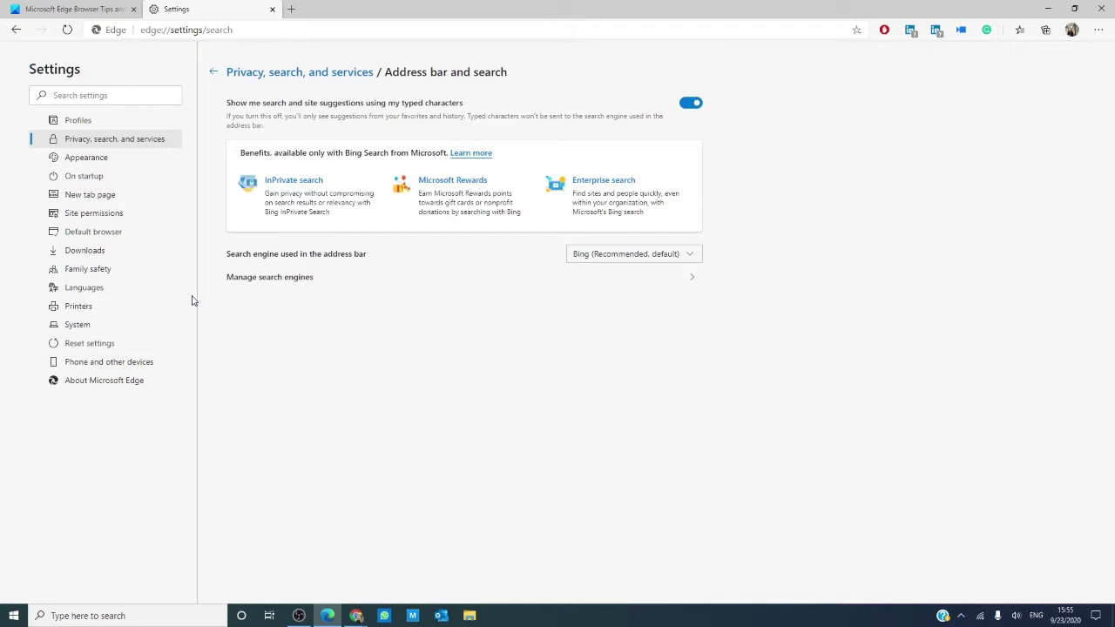
Step: Set the browser to open the specific page thewindowsclub.com on startup, and close the settings
left_click(84, 179)
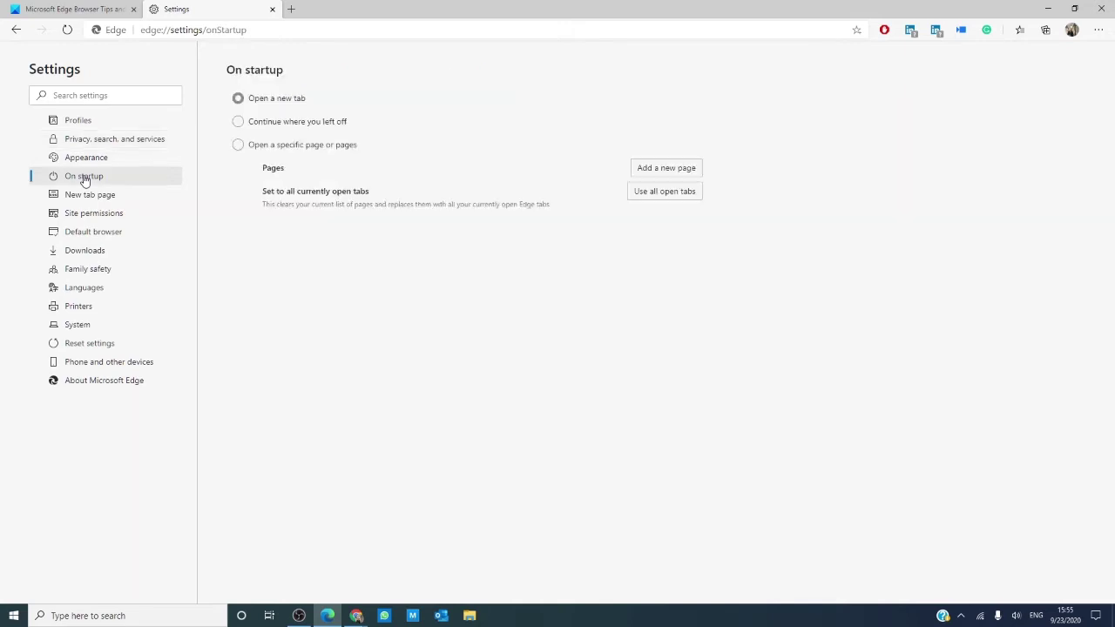
left_click(239, 145)
left_click(652, 171)
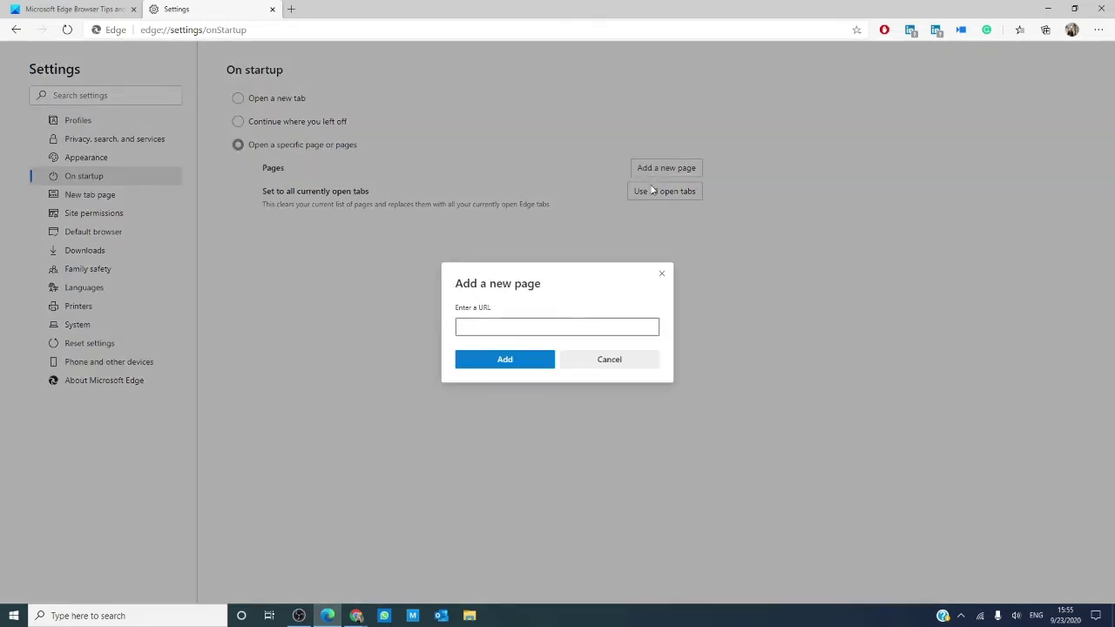
type("thewindowsclub.com")
key("Return")
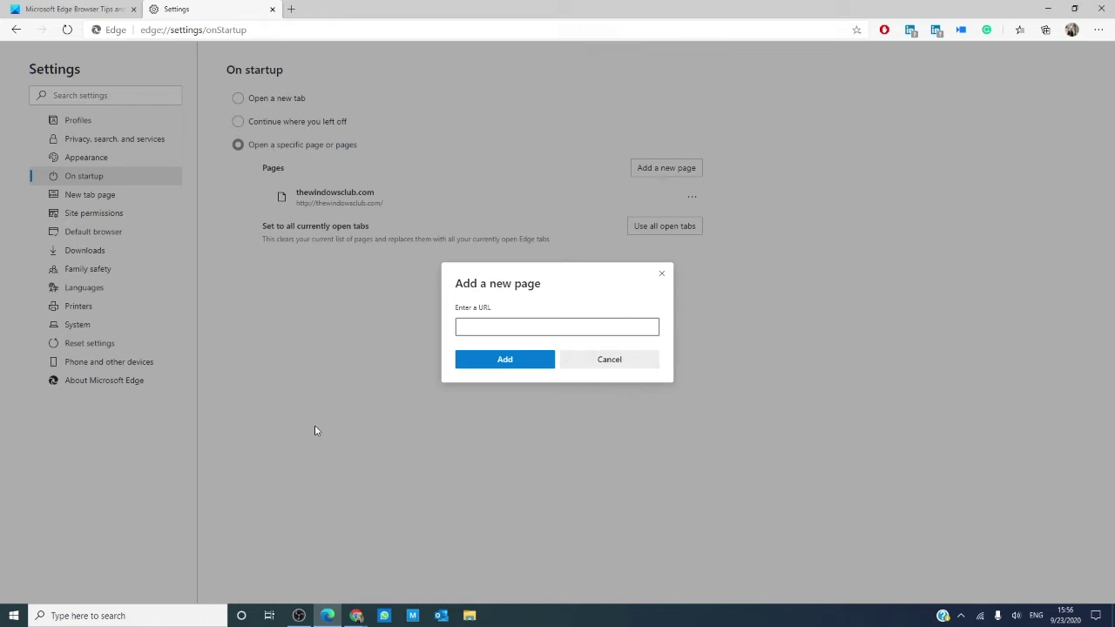
left_click(272, 10)
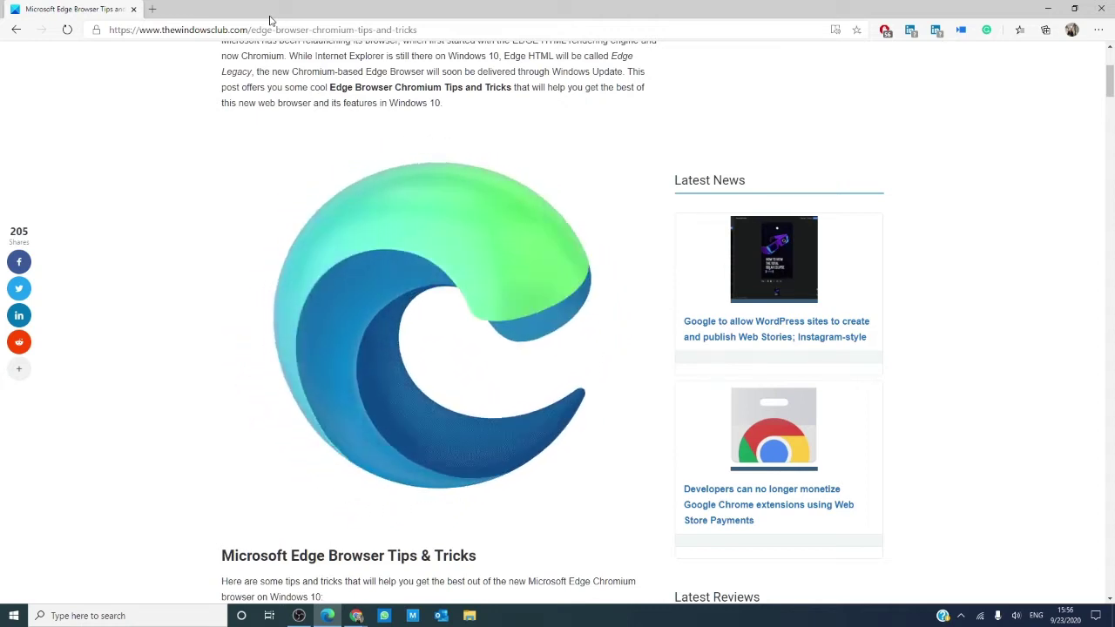
Step: Open a new tab and show the developer tools on it
key("ctrl+t")
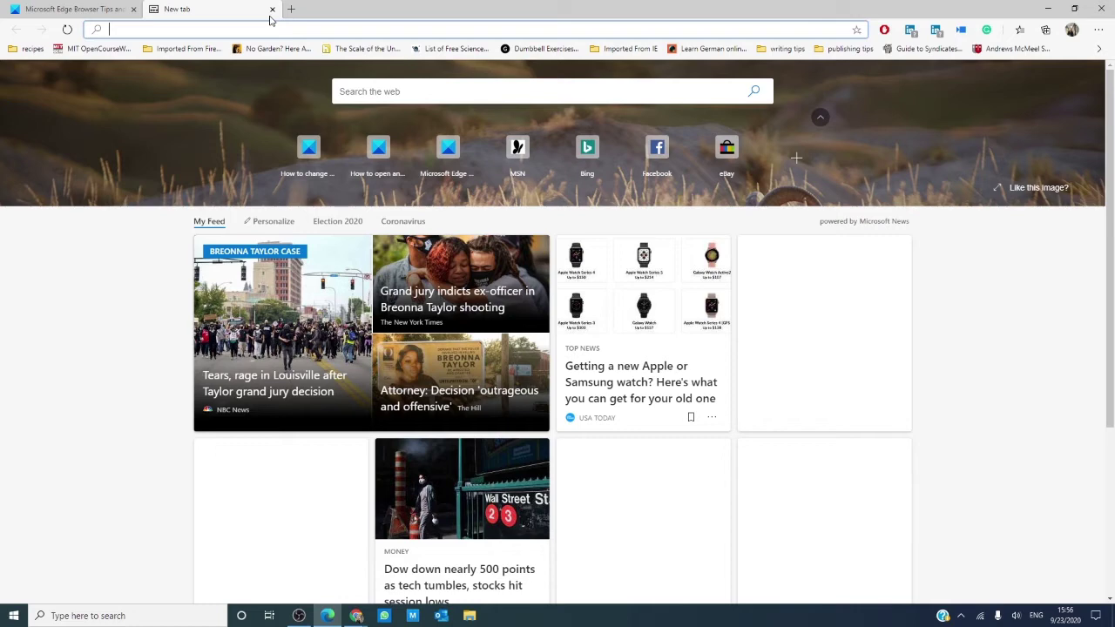
key("F12")
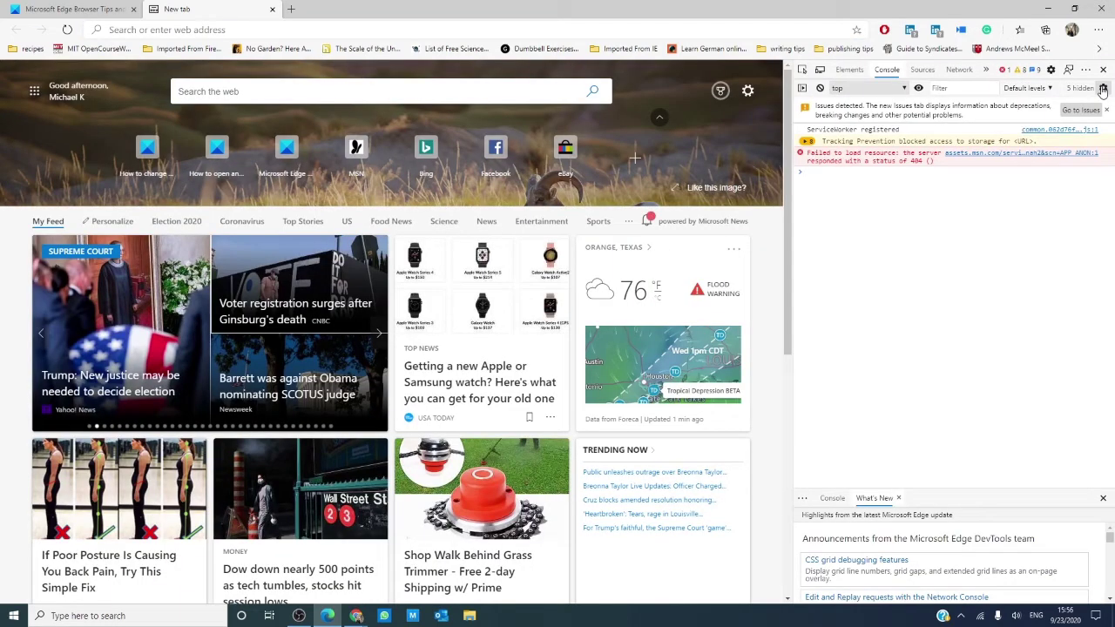
Step: Switch back and forth between the Edge tips article and the new tab, ending on the article
left_click(91, 10)
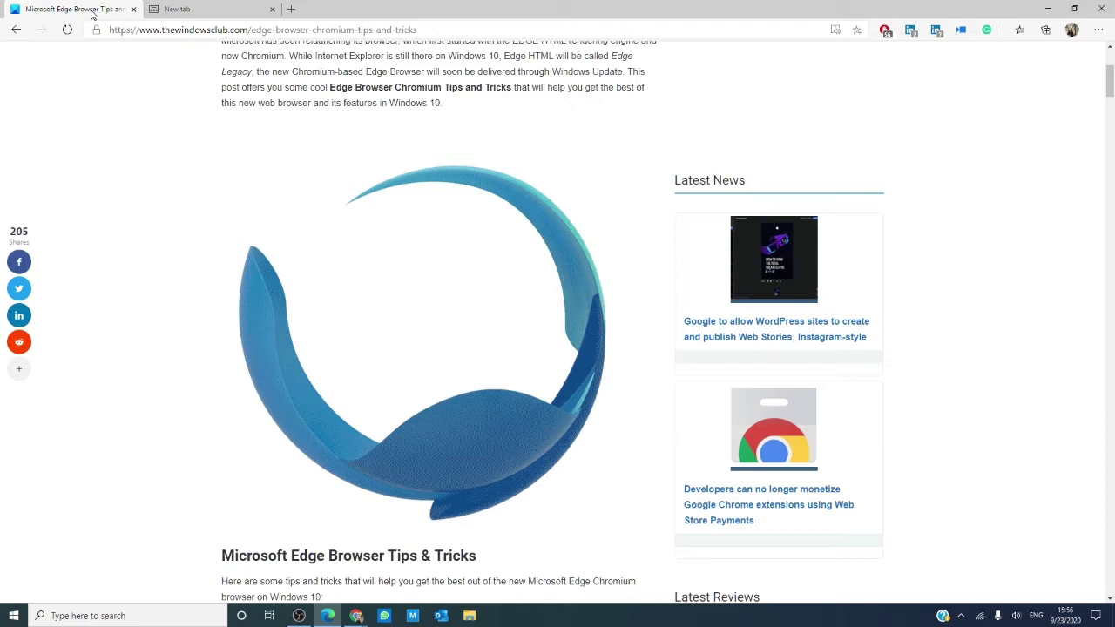
key("ctrl+Tab")
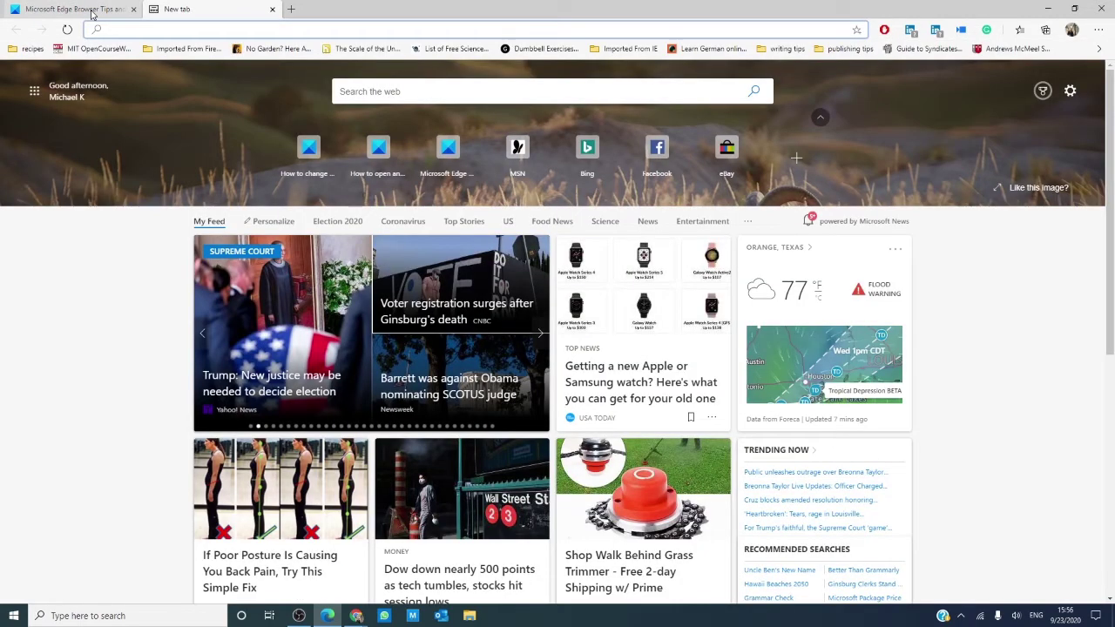
key("ctrl+Tab")
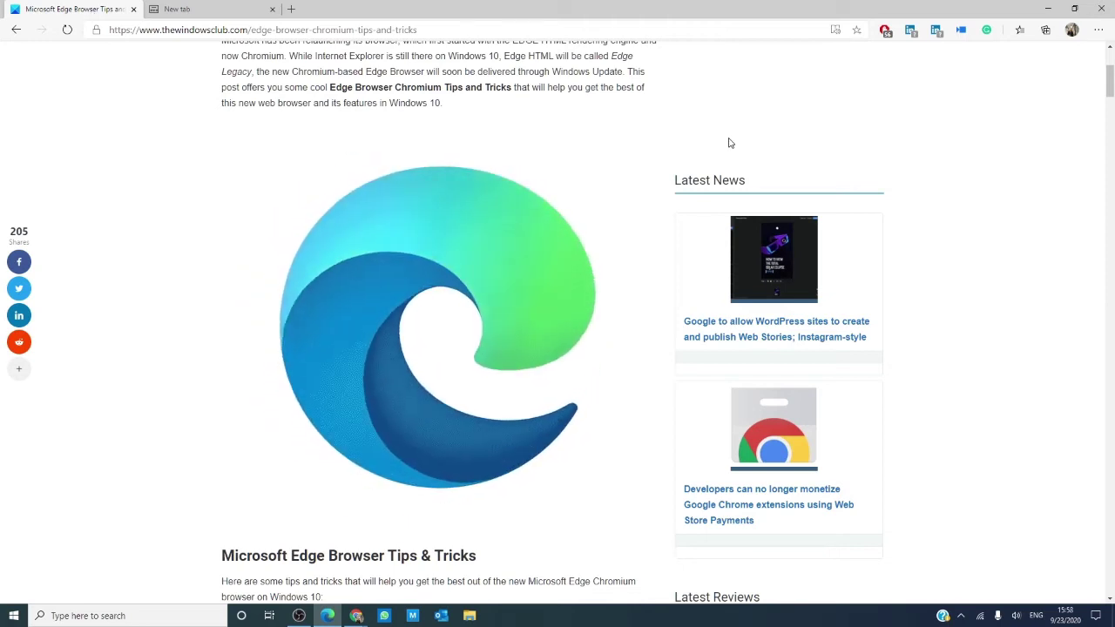
Step: In the browser's appearance settings, turn on Show home button
left_click(1096, 32)
left_click(1062, 346)
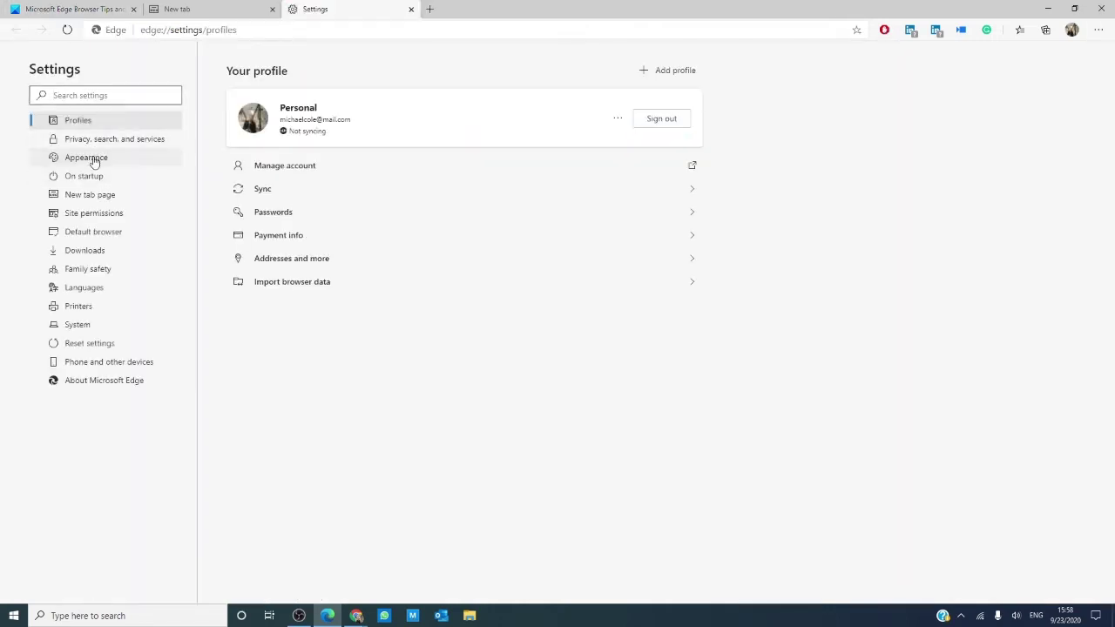
left_click(91, 159)
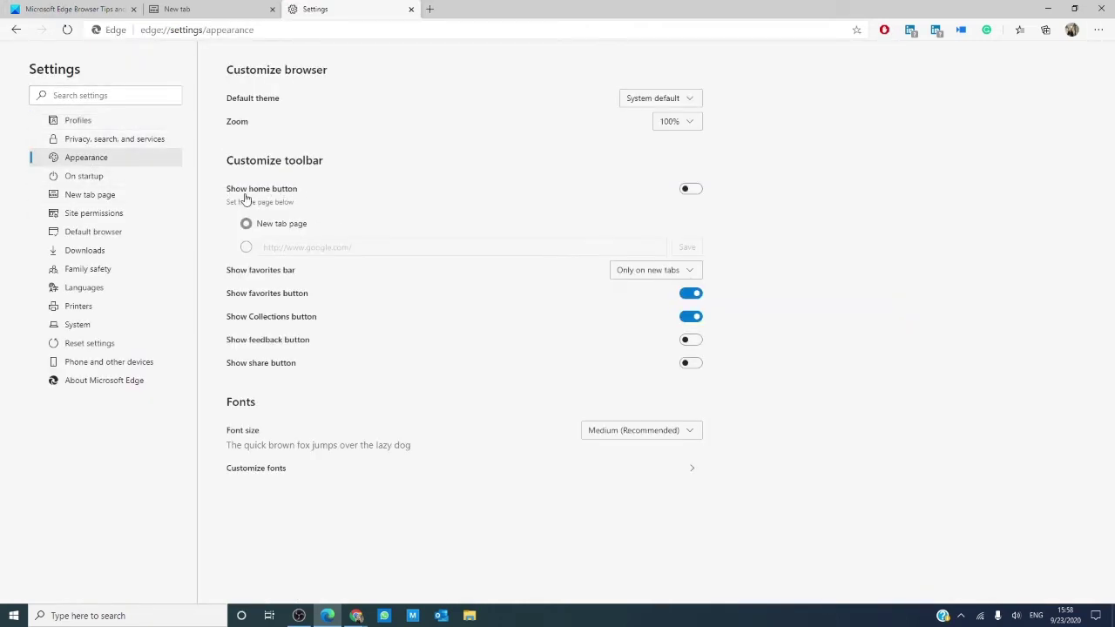
left_click(692, 190)
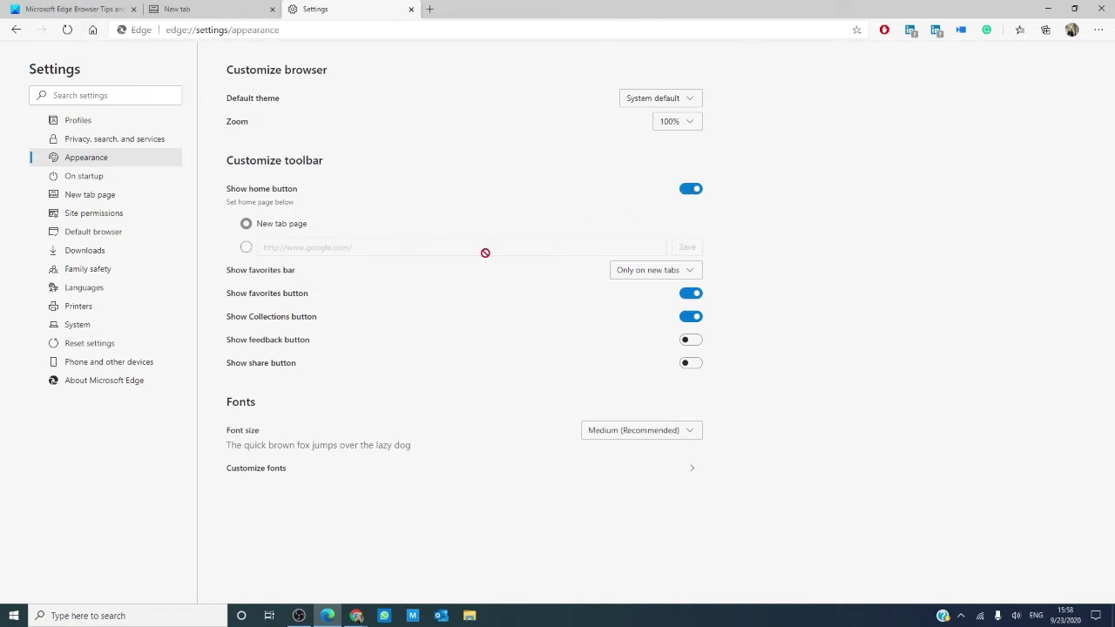
Step: Refresh the new tab page and look through its page layout options
left_click(163, 14)
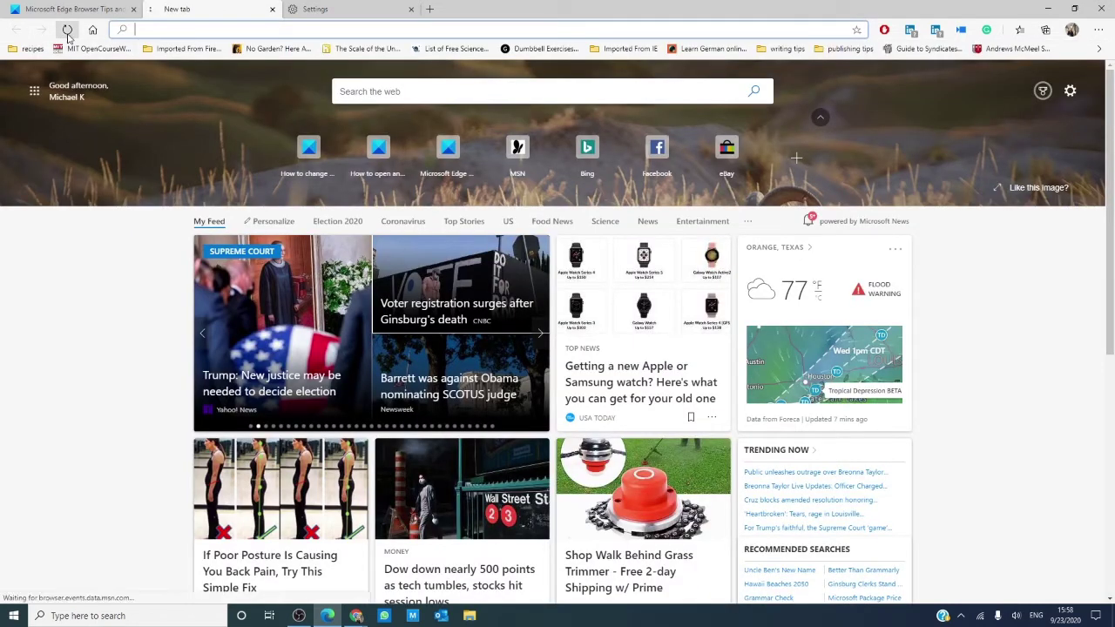
left_click(67, 31)
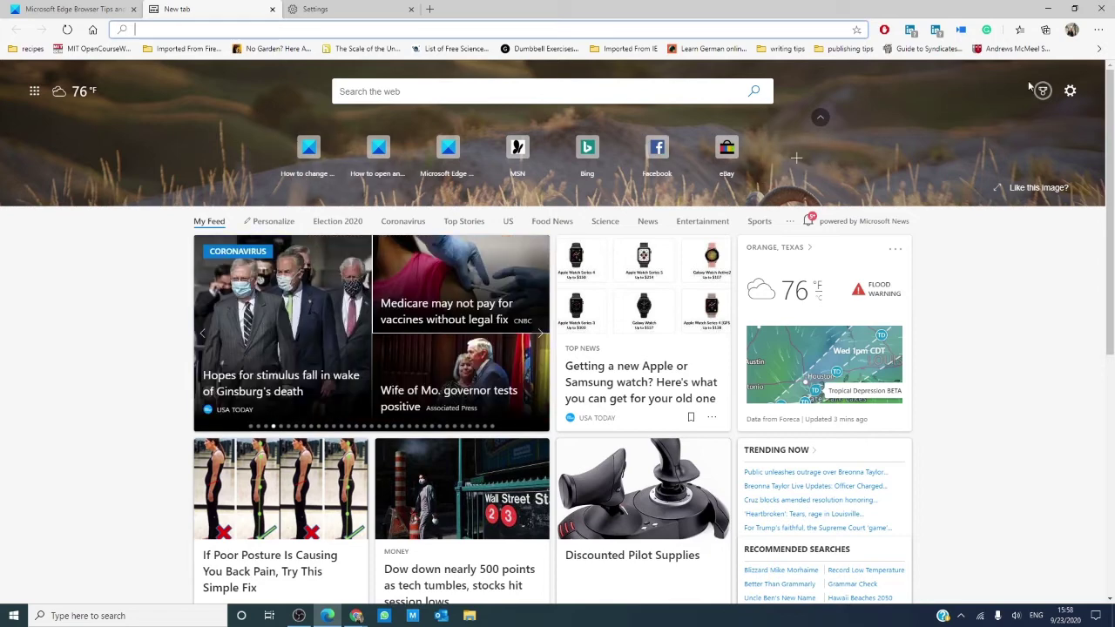
left_click(1070, 91)
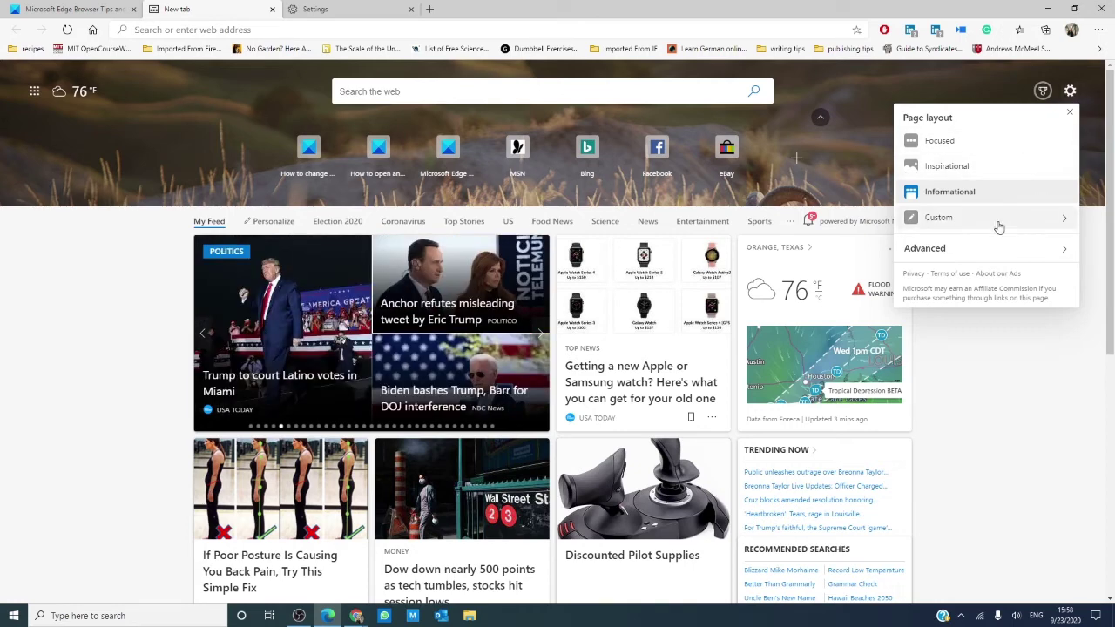
left_click(222, 16)
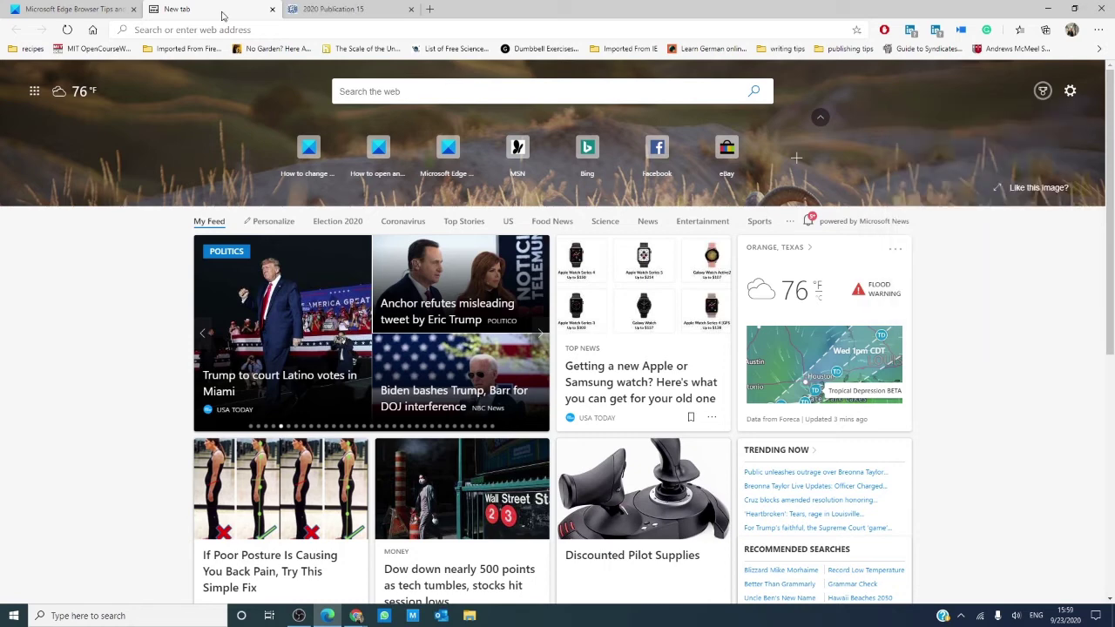
Step: In the 2020 Publication 15 PDF, mark up the first page in red ink with circles around the title and a page 11 link, underlines and an arrow
left_click(346, 10)
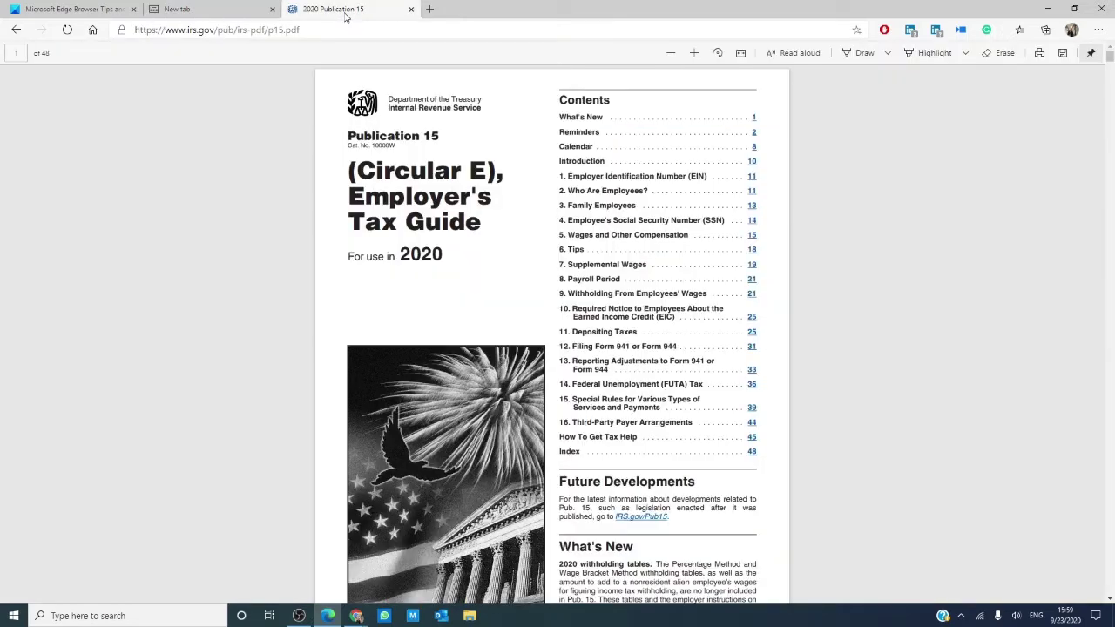
left_click(887, 54)
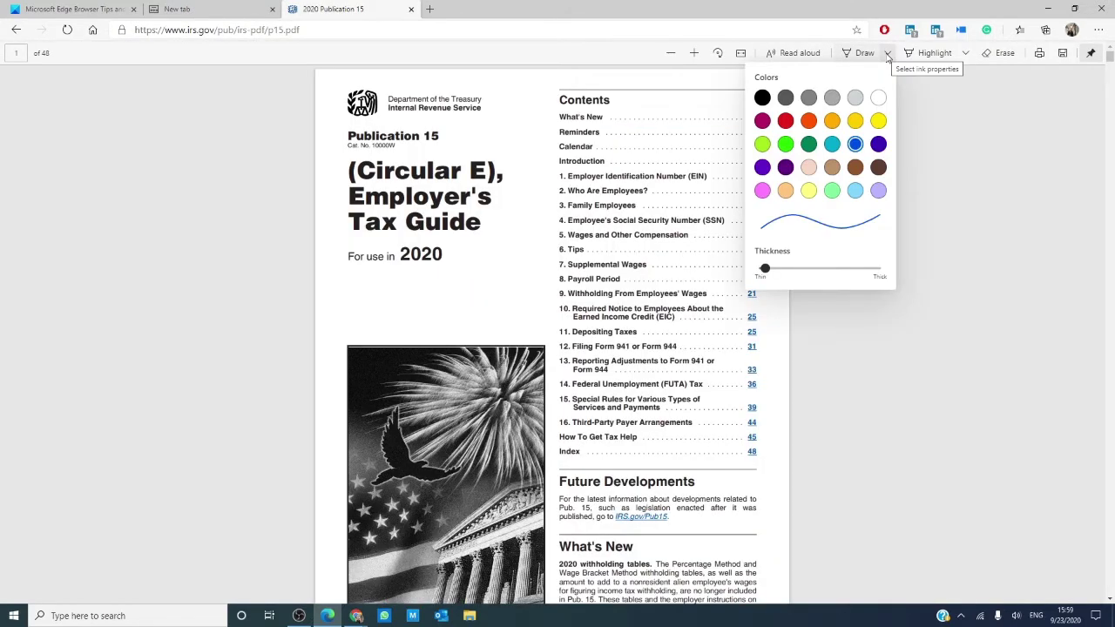
left_click(785, 123)
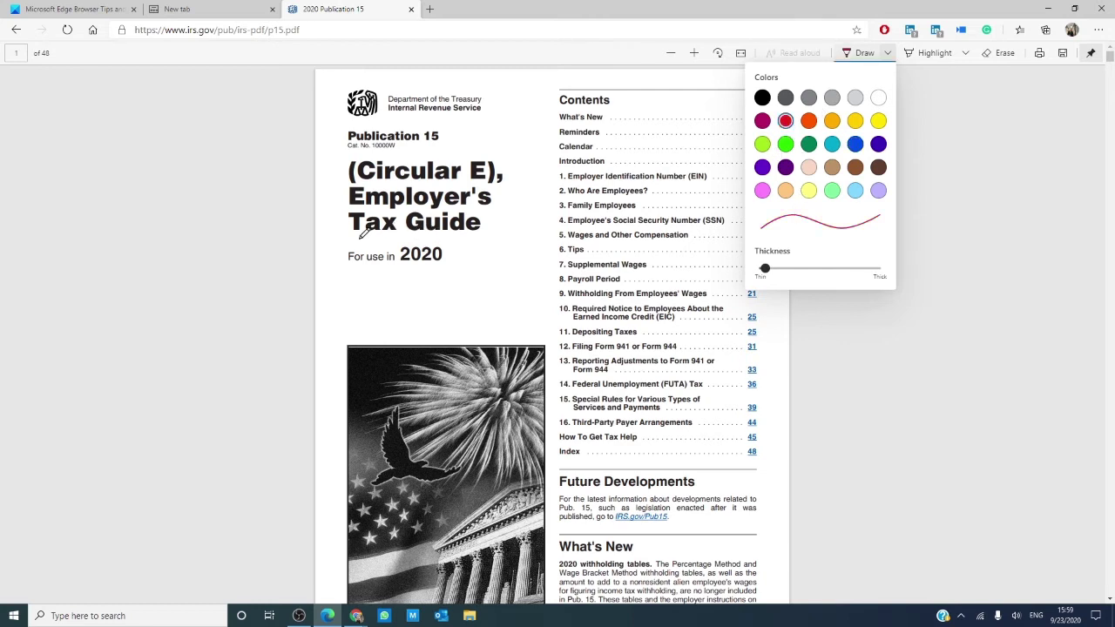
mouse_move(358, 236)
left_mouse_down()
mouse_move(505, 206)
mouse_move(443, 139)
mouse_move(344, 187)
mouse_move(392, 246)
left_mouse_up()
left_click_drag(357, 115, 435, 112)
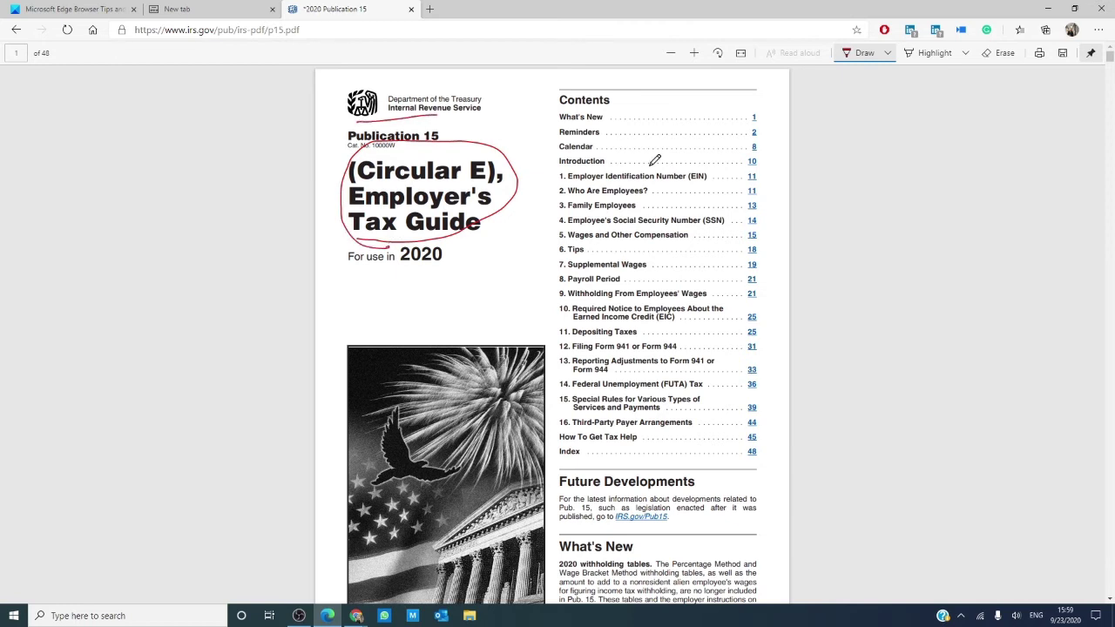
left_click_drag(757, 172, 755, 170)
mouse_move(485, 305)
left_mouse_down()
mouse_move(536, 346)
mouse_move(505, 332)
mouse_move(540, 329)
left_mouse_up()
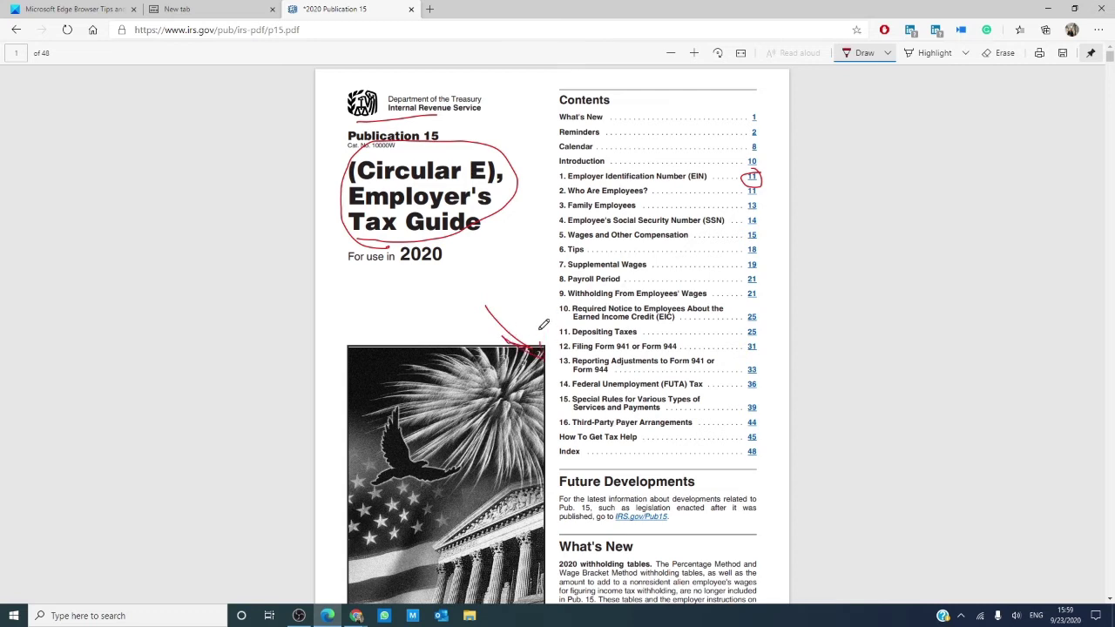
left_click_drag(562, 493, 694, 486)
Step: Highlight the "Depositing Taxes" entry in the PDF's contents list in yellow and check the marked-up page
left_click(929, 52)
left_click_drag(571, 332, 721, 325)
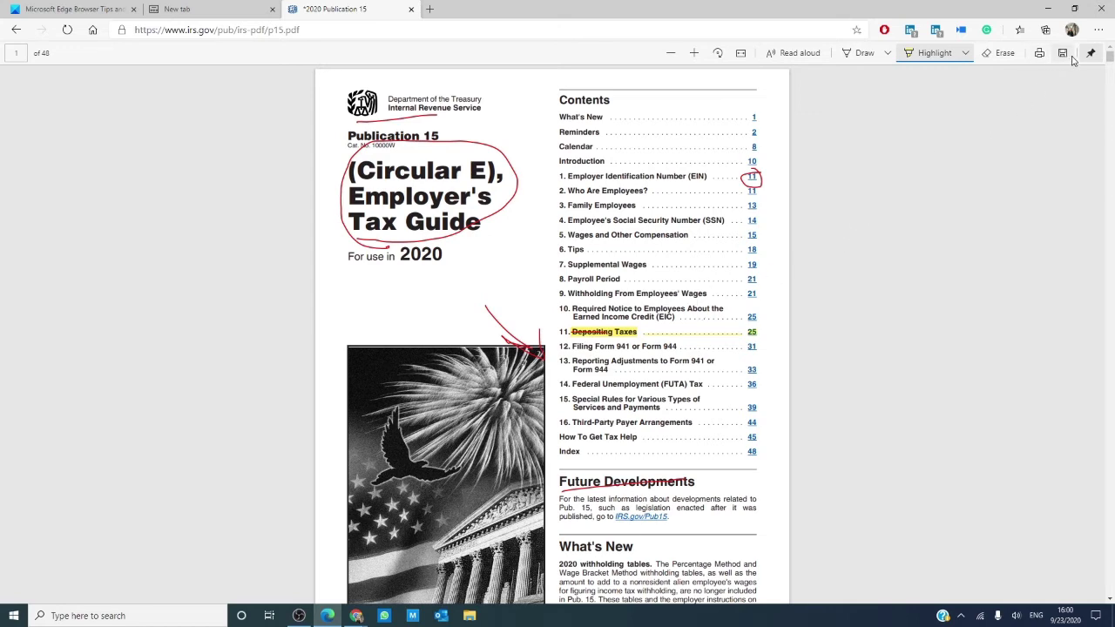
scroll(604, 225, "down", 4)
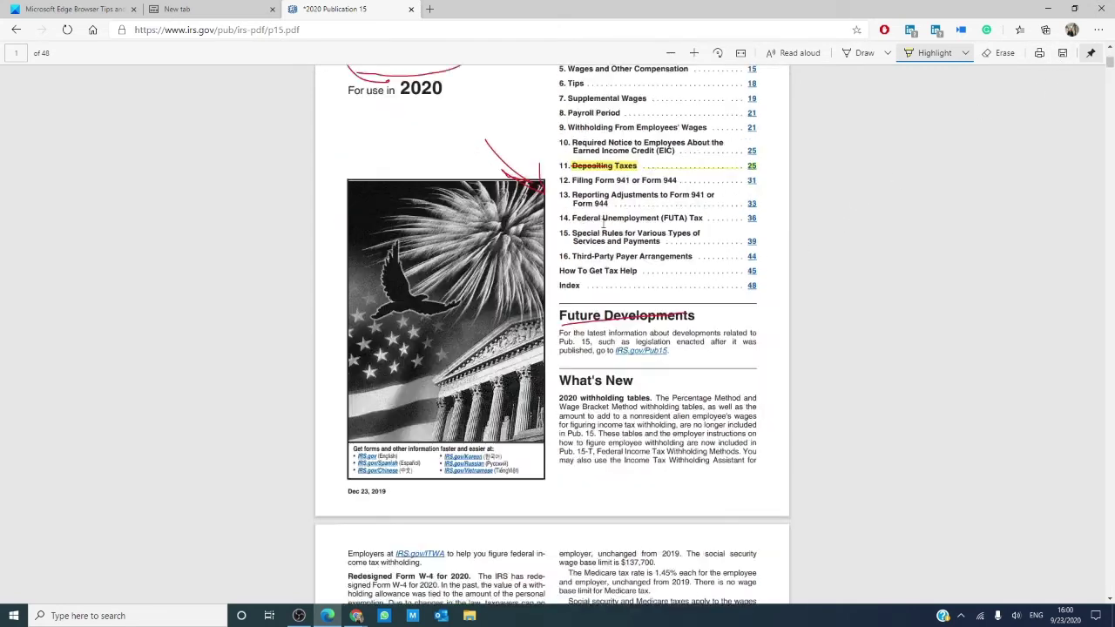
scroll(635, 307, "up", 3)
scroll(566, 227, "up", 1)
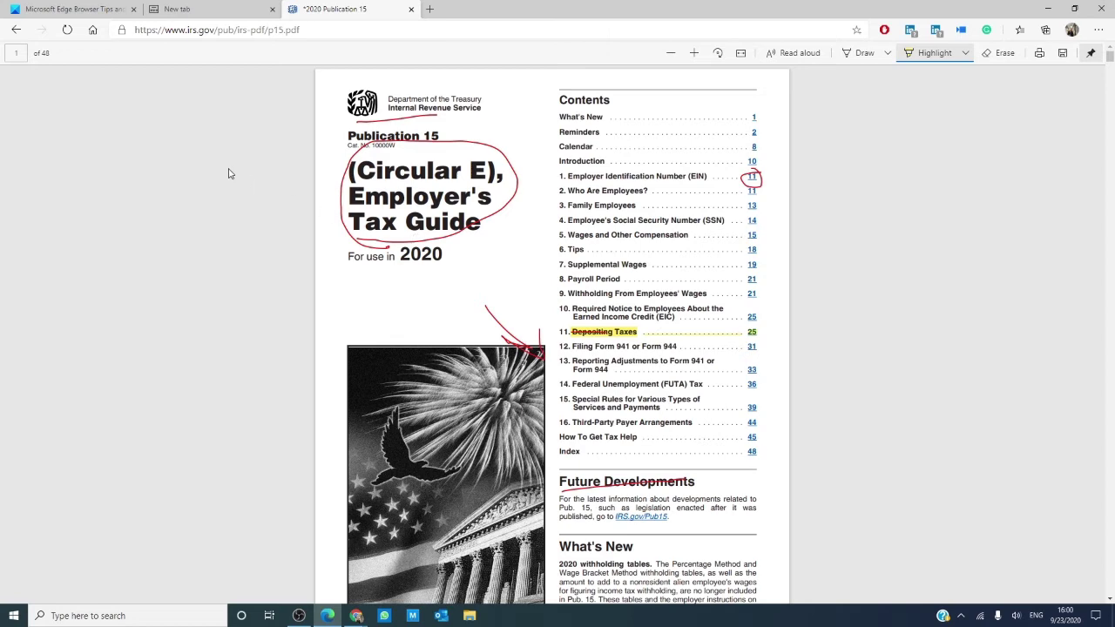
Step: Open the browser's appearance settings and check the available options for showing the favorites bar
left_click(48, 11)
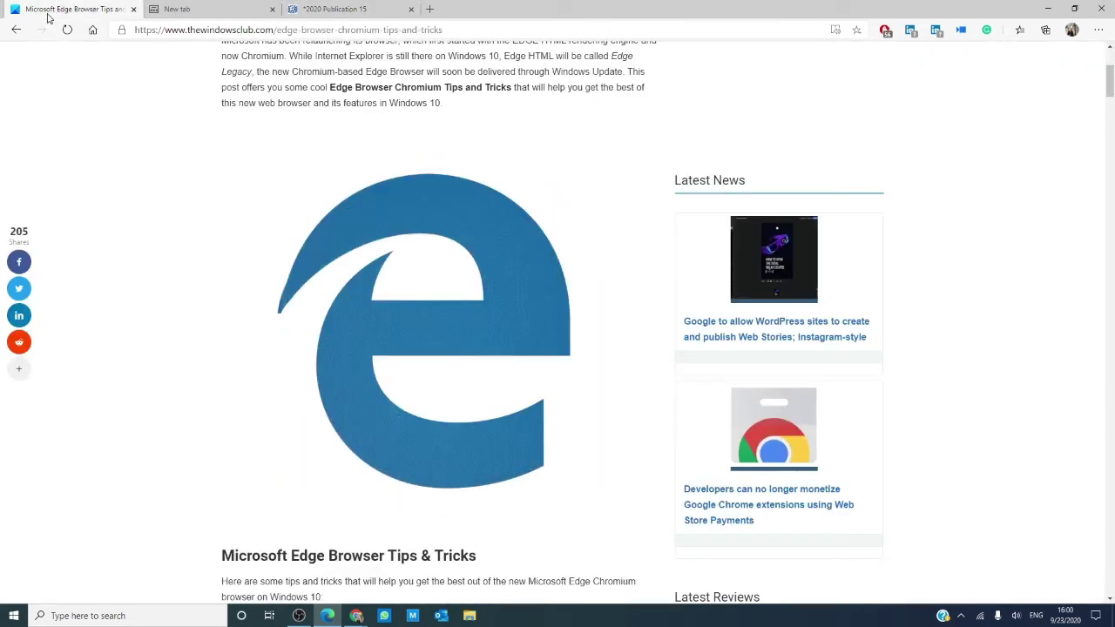
left_click(1104, 34)
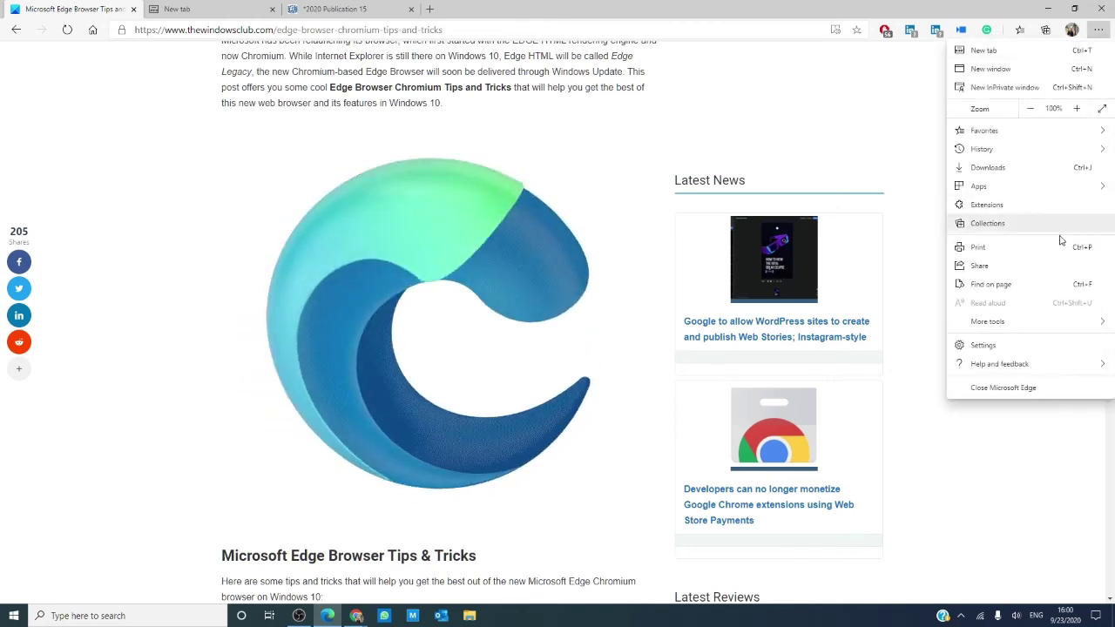
left_click(1053, 344)
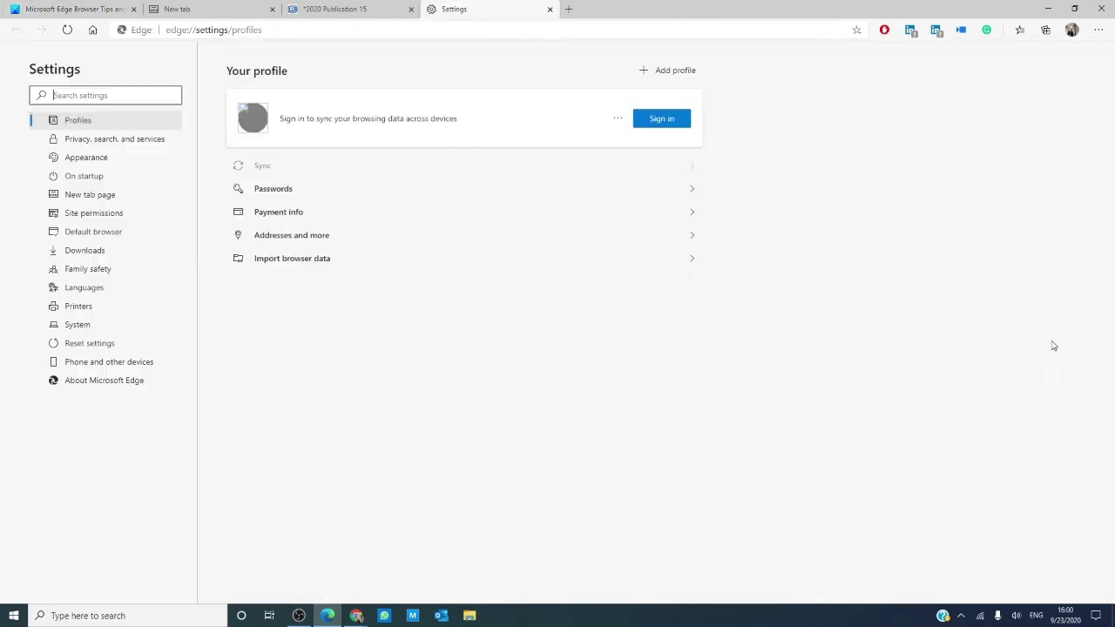
left_click(100, 160)
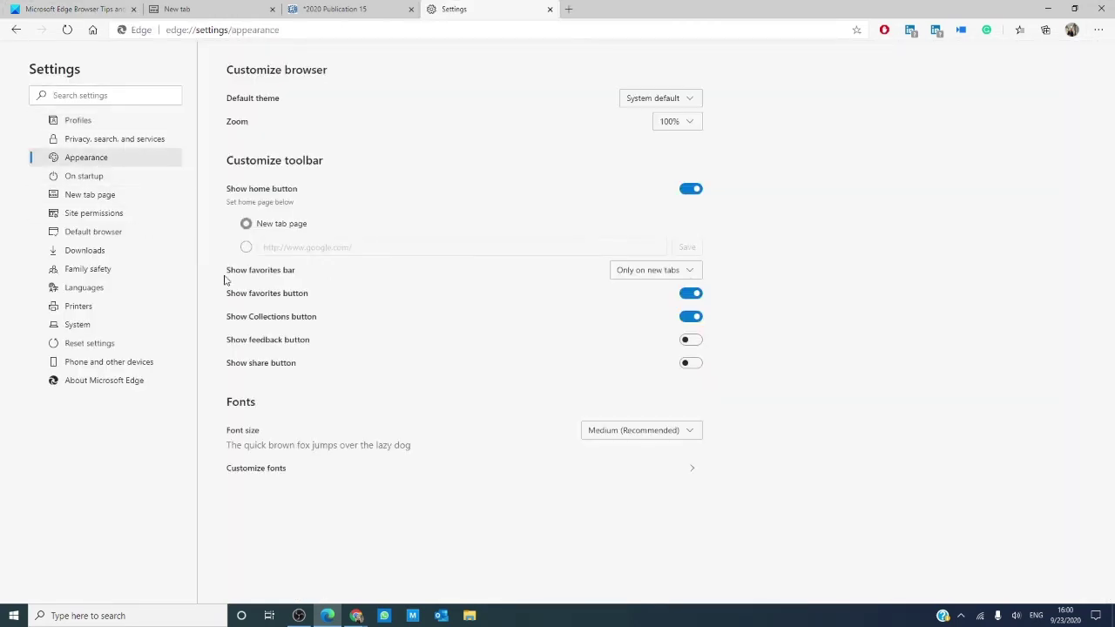
left_click(693, 272)
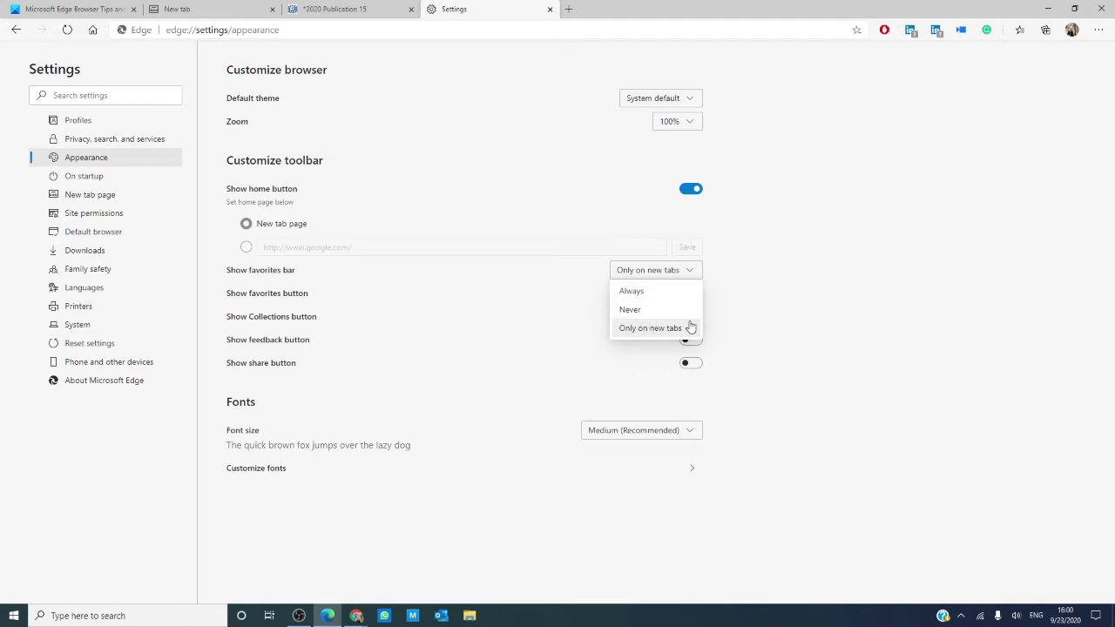
left_click(875, 301)
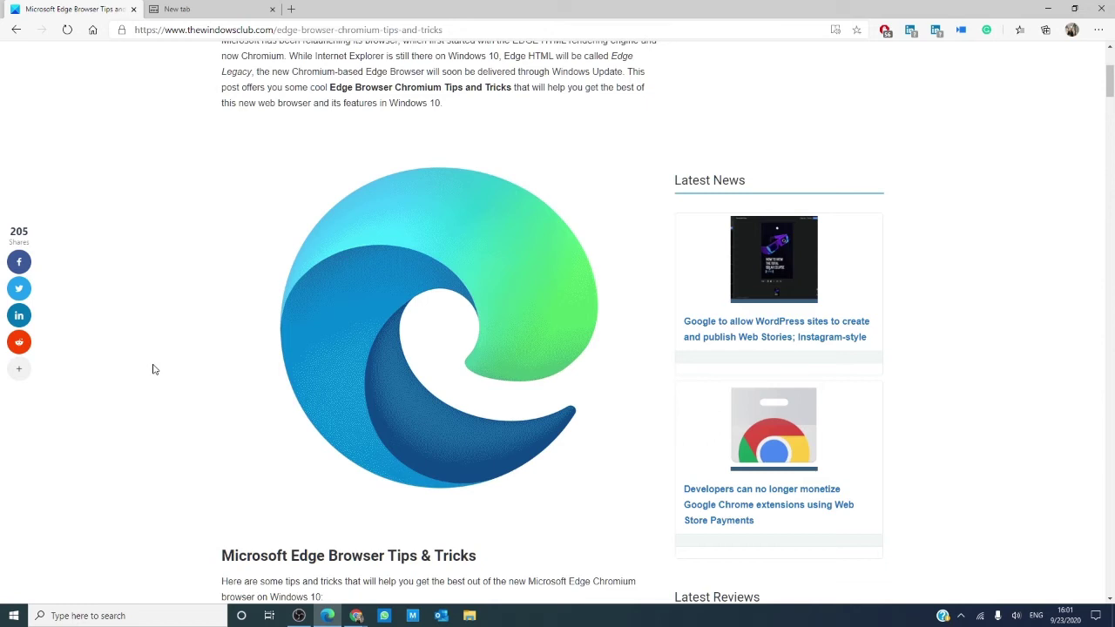
Step: Search Windows for "edge" and view the full list of actions for the Microsoft Edge app, including taskbar pinning
key("super")
type("edge")
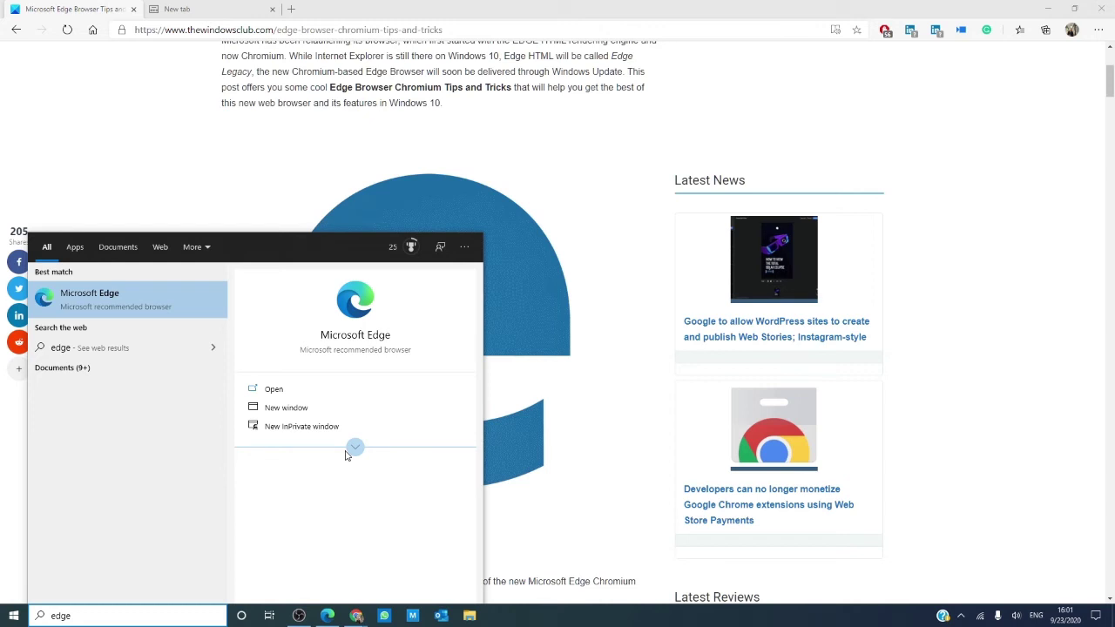
left_click(348, 449)
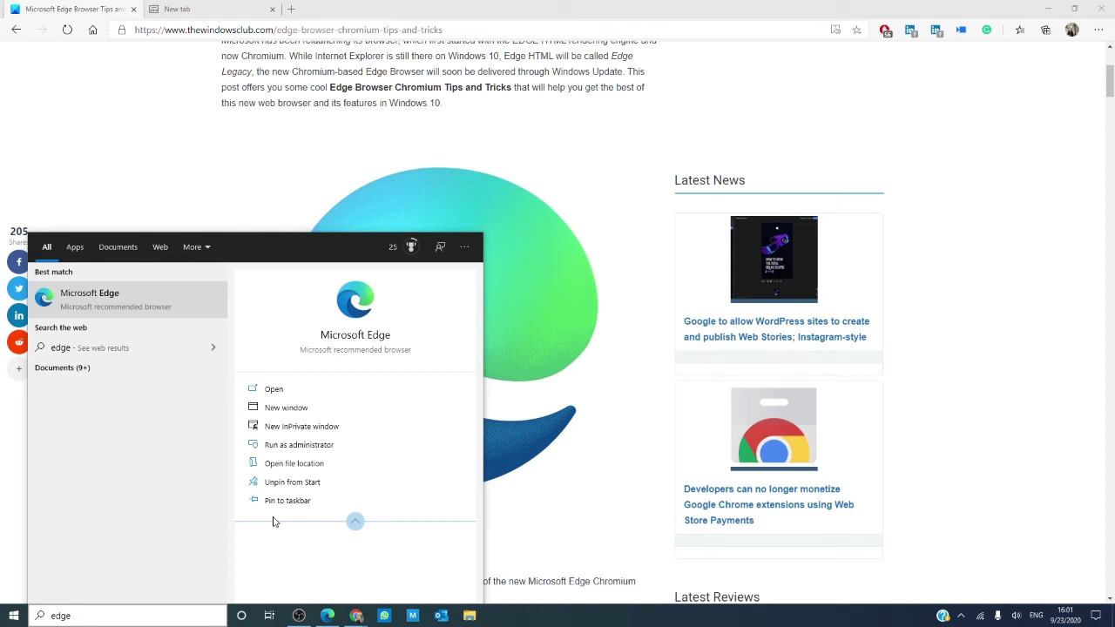
left_click(603, 275)
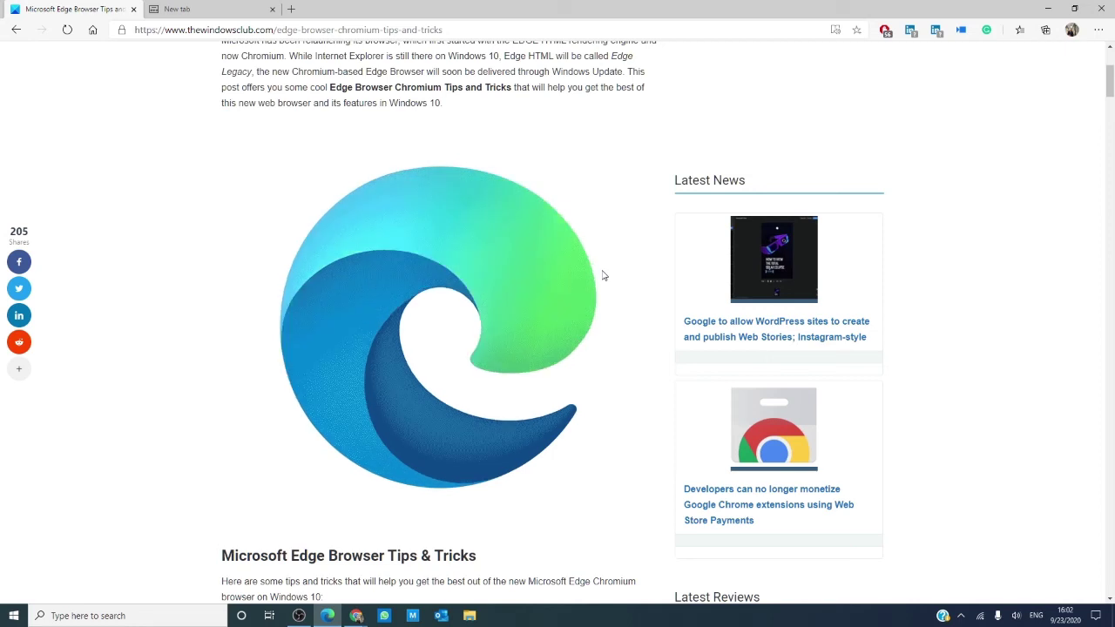
Step: Look through the browser's installed extensions and the sources for new ones, and return to the top of the Edge tips article
left_click(1100, 31)
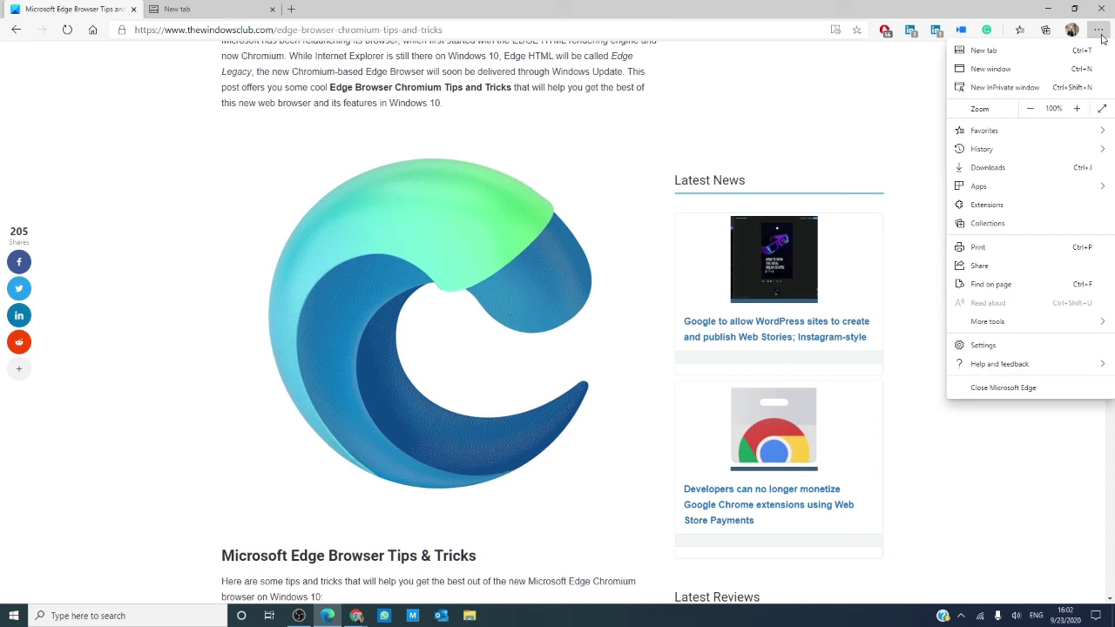
left_click(1020, 207)
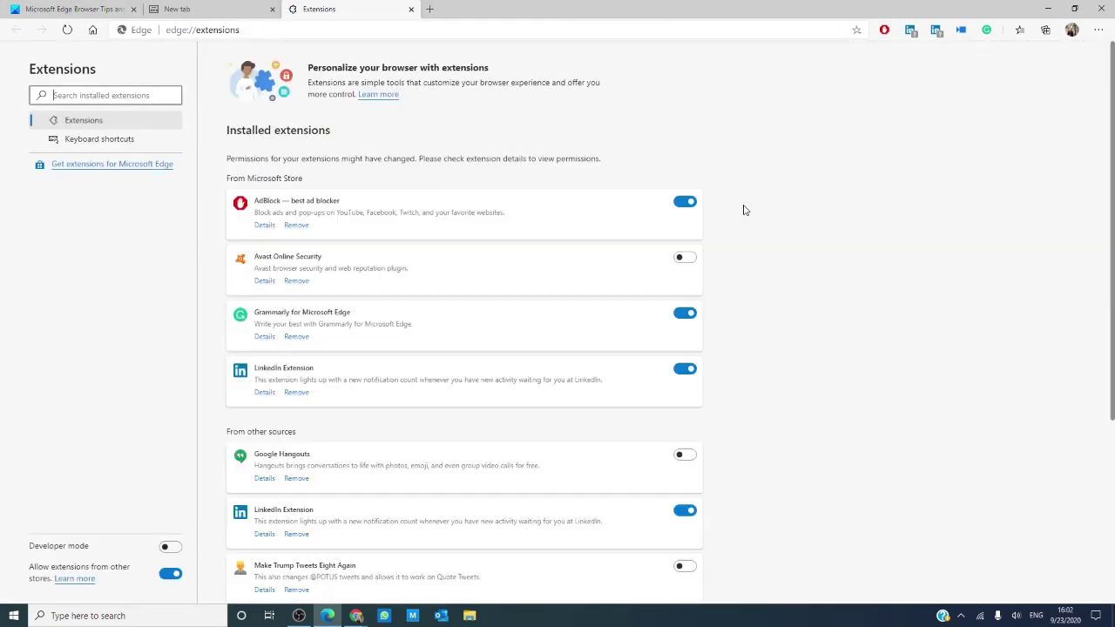
scroll(525, 185, "down", 2)
scroll(524, 183, "down", 2)
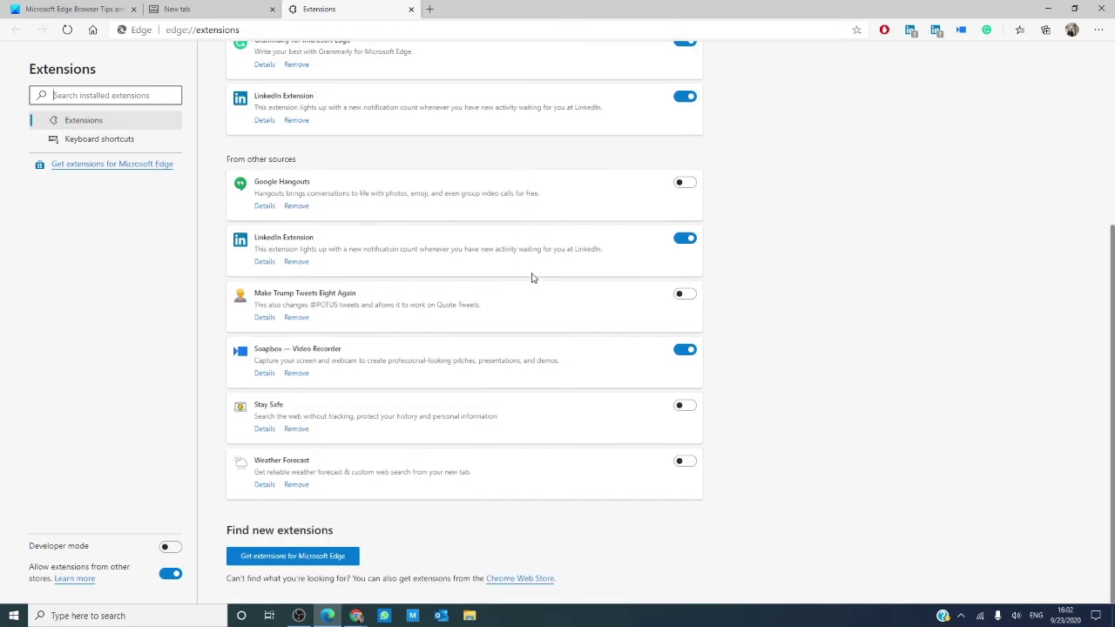
scroll(529, 277, "up", 4)
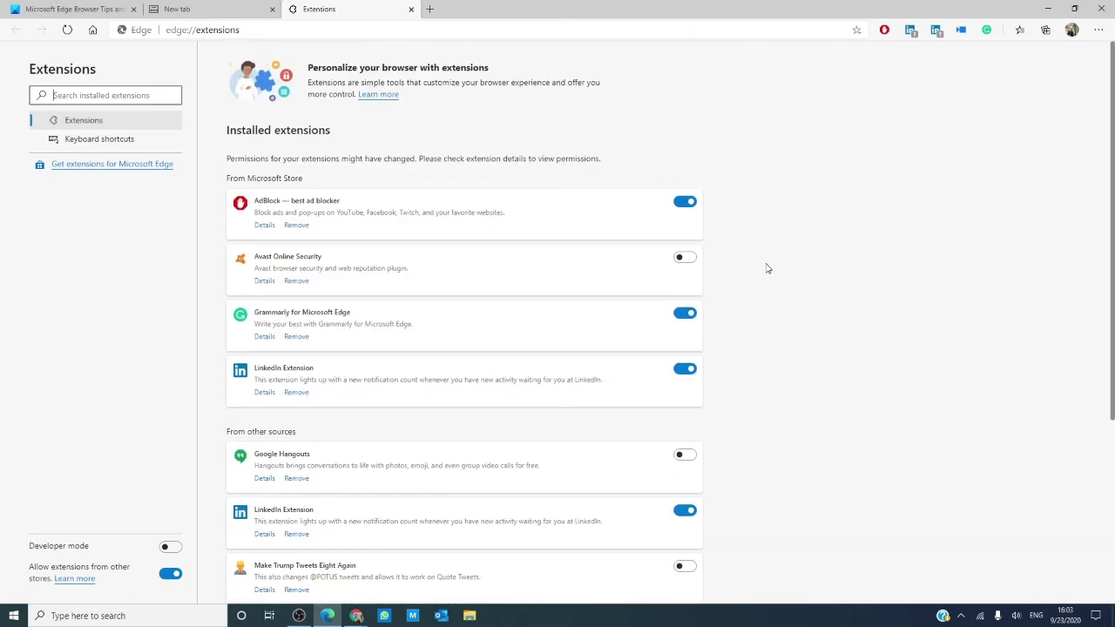
scroll(766, 270, "down", 3)
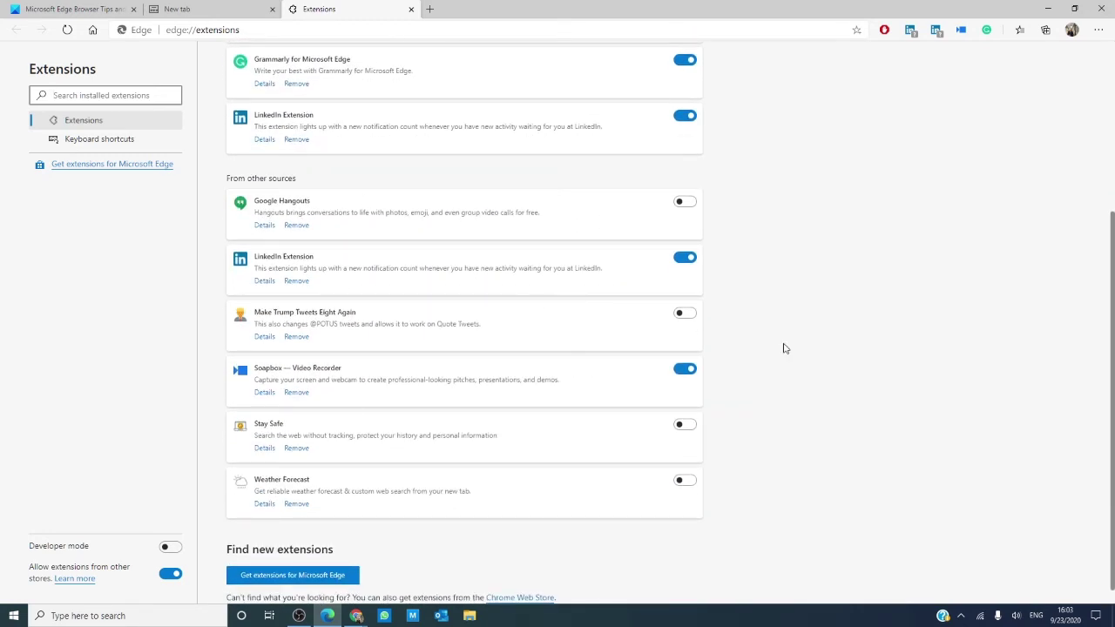
scroll(764, 304, "down", 1)
scroll(764, 304, "up", 3)
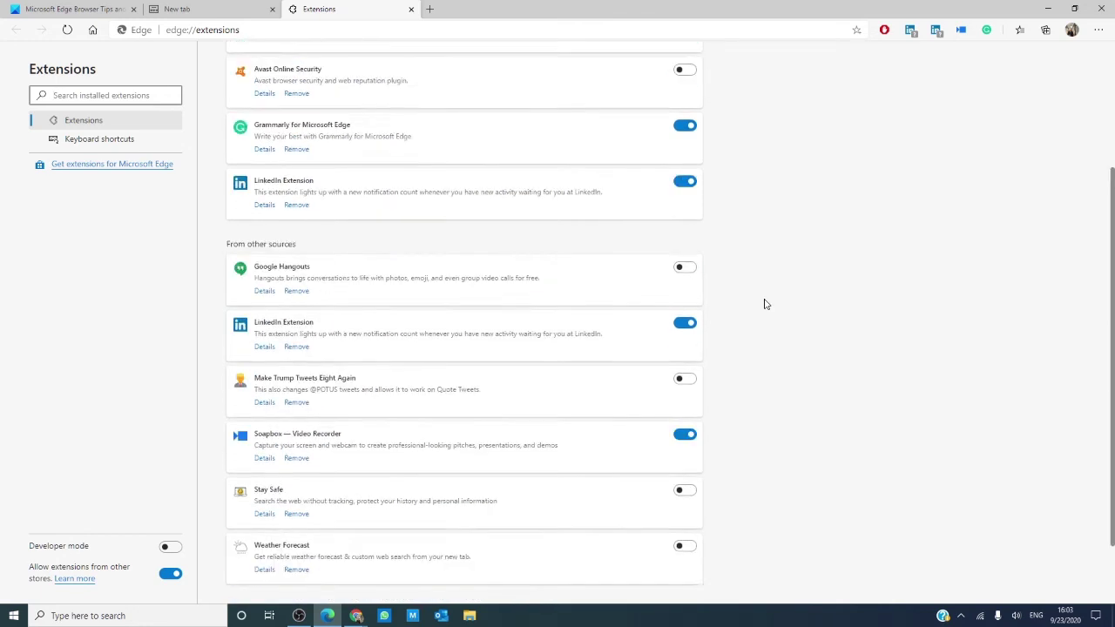
left_click(81, 118)
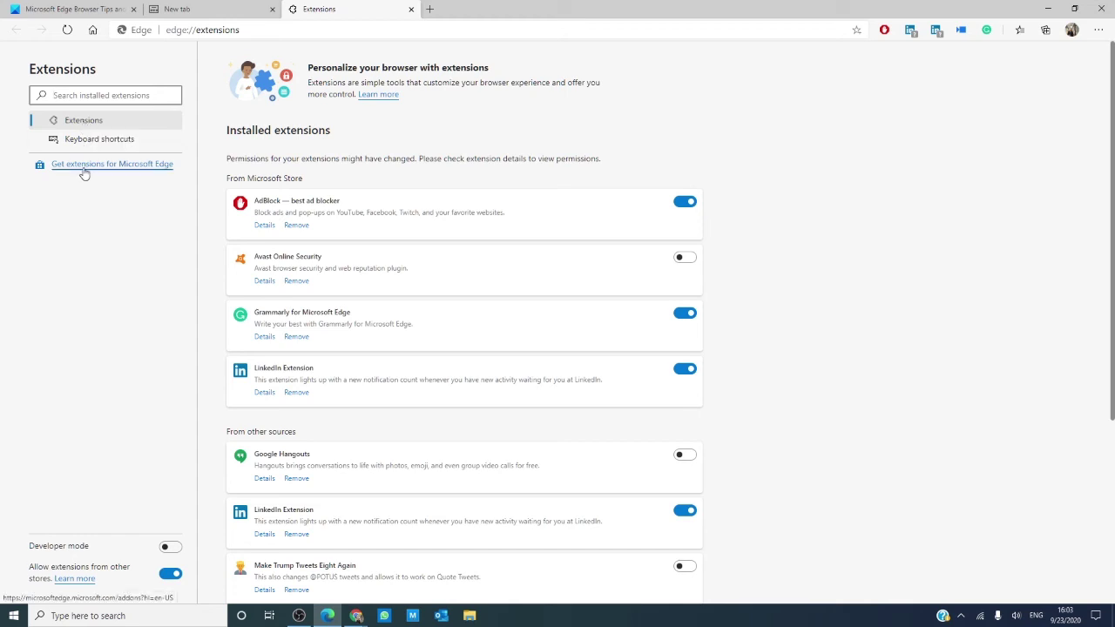
scroll(306, 321, "down", 3)
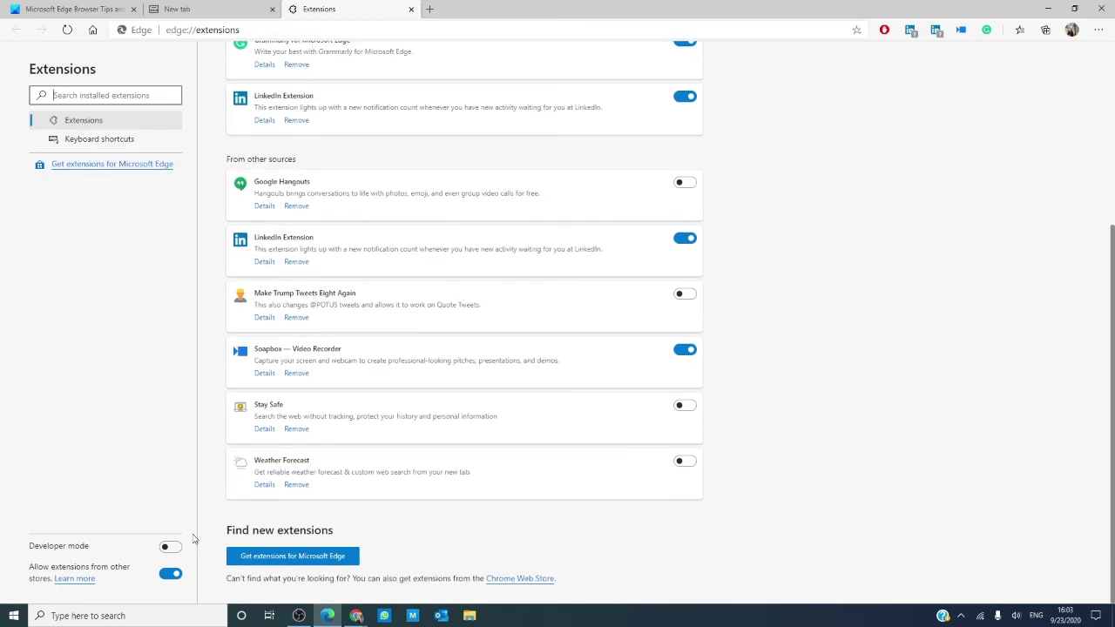
scroll(373, 533, "up", 3)
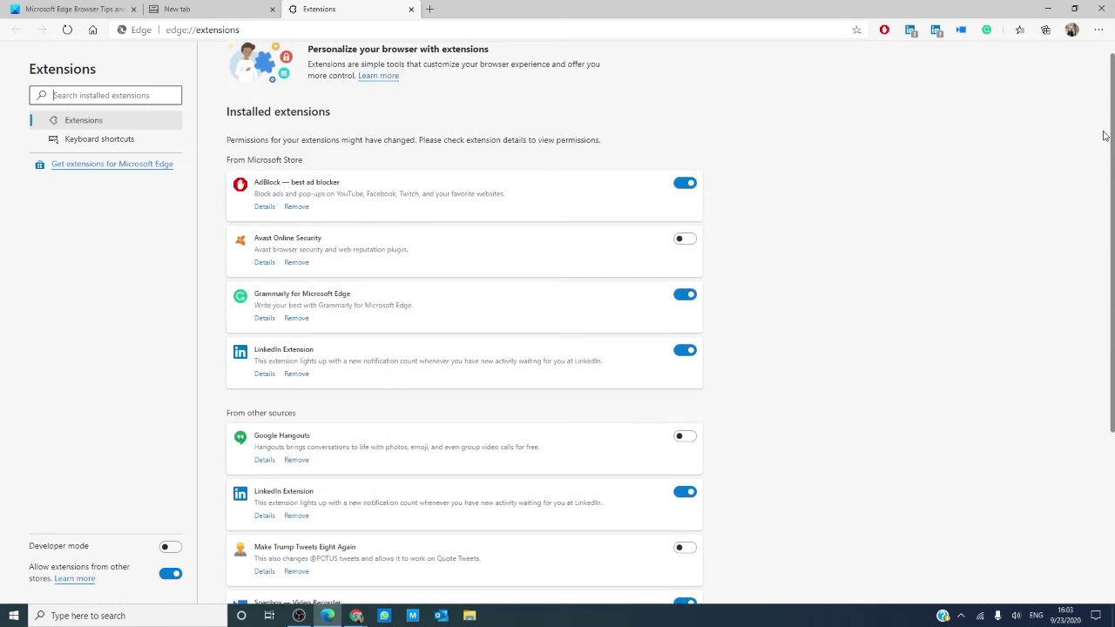
left_click(90, 11)
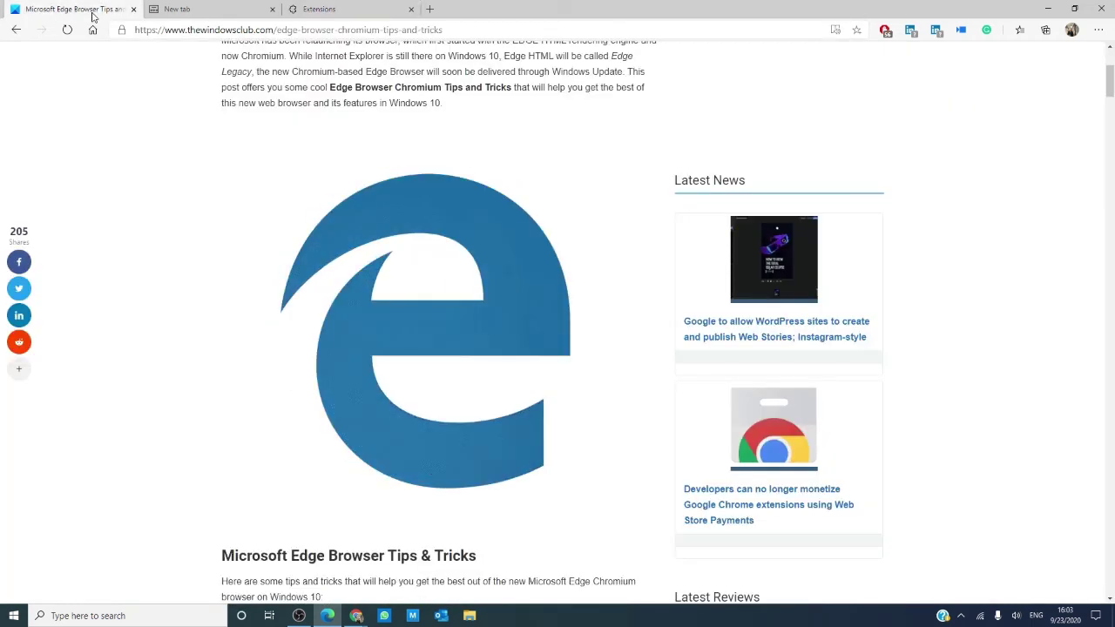
scroll(209, 212, "up", 3)
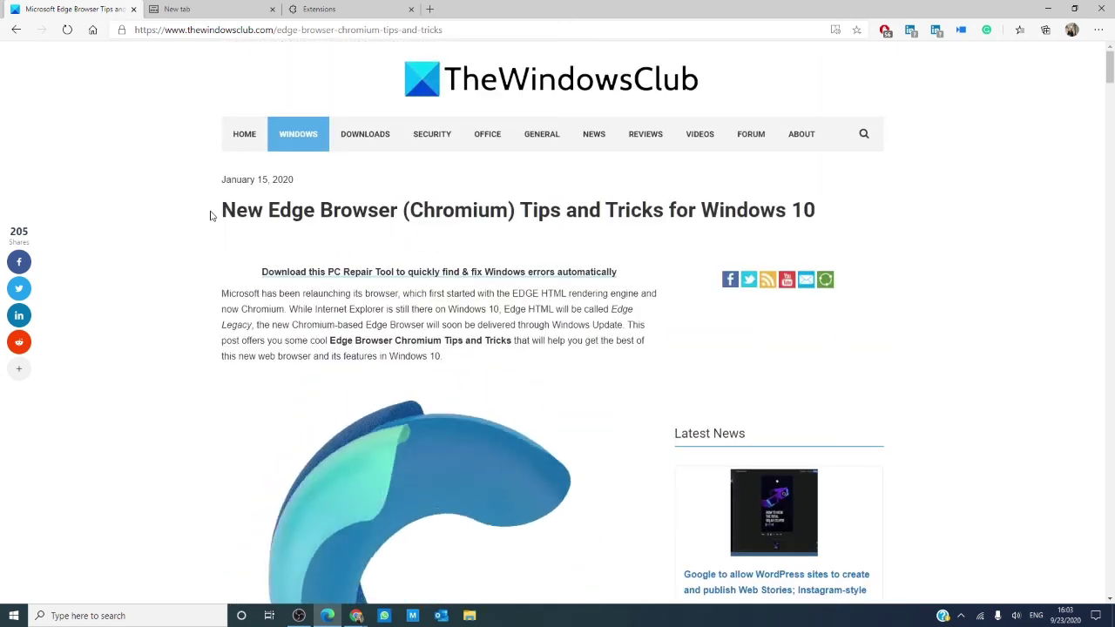